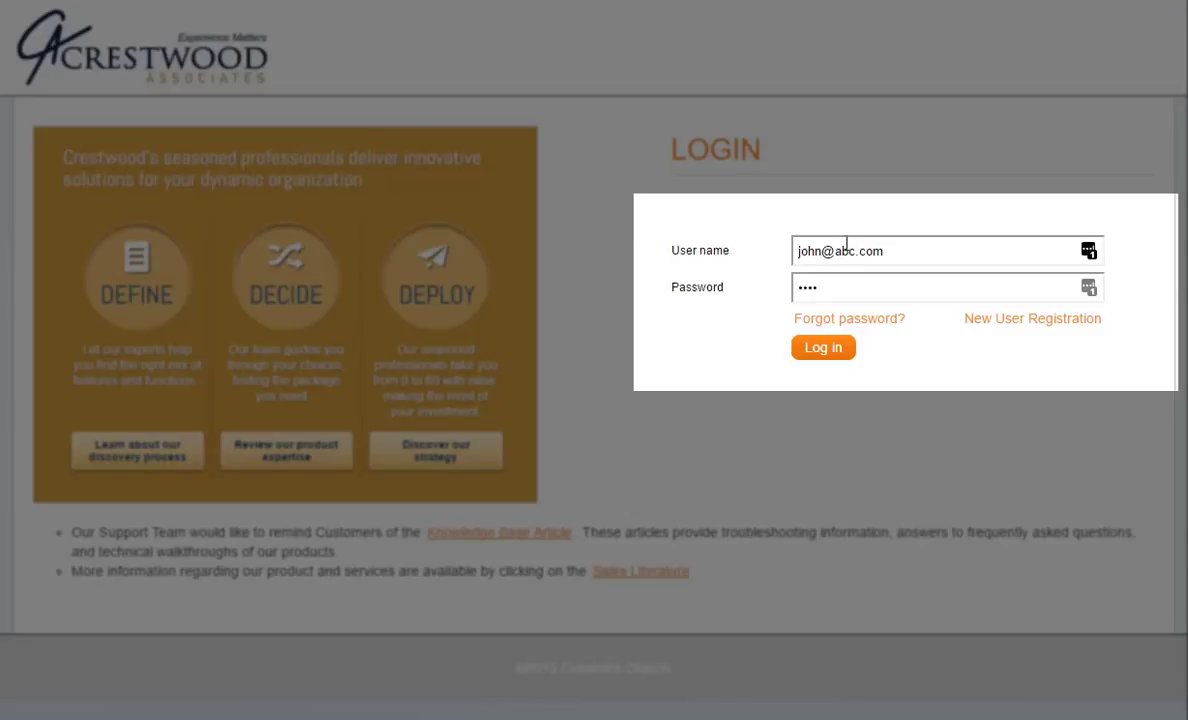
# Sign in to the portal with the customer's e-mail address and account password.
pyautogui.tripleClick(911, 254)
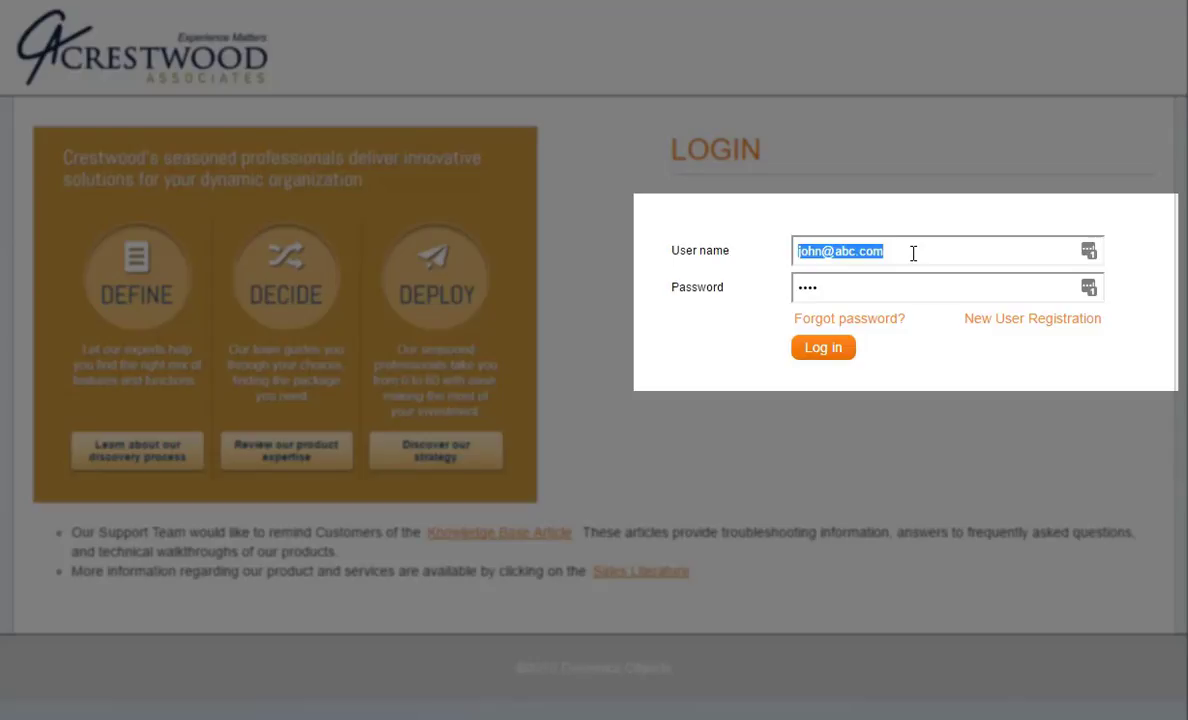
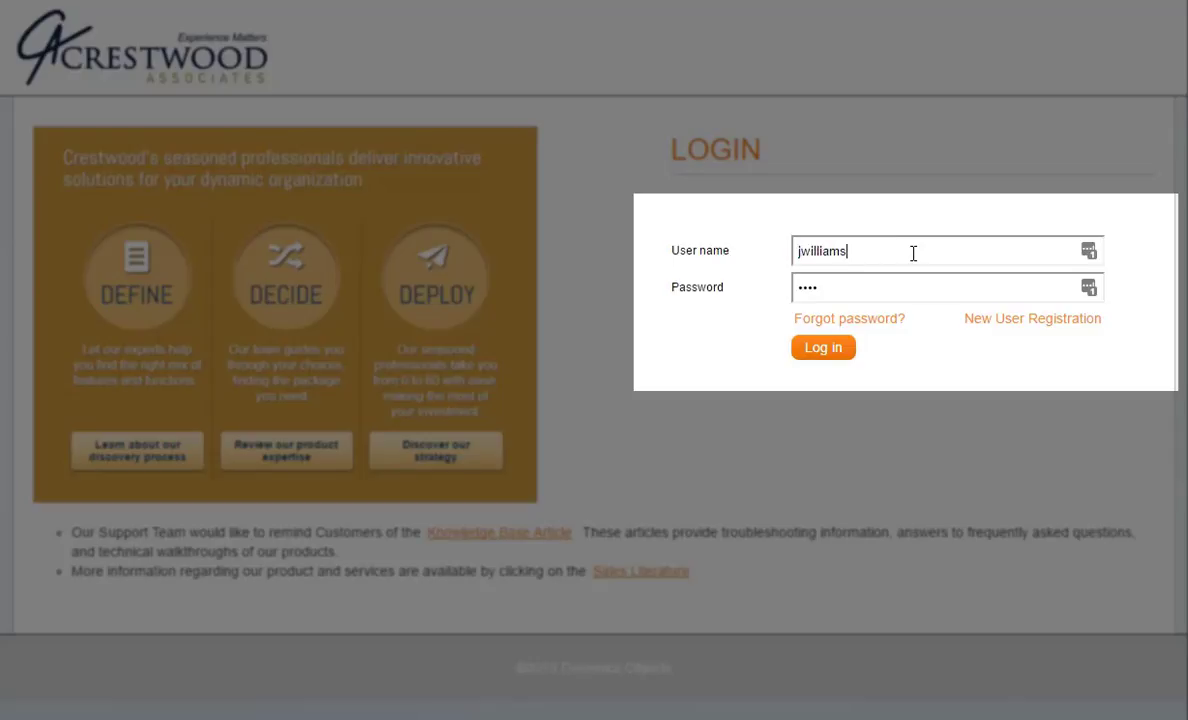
pyautogui.press('Tab')
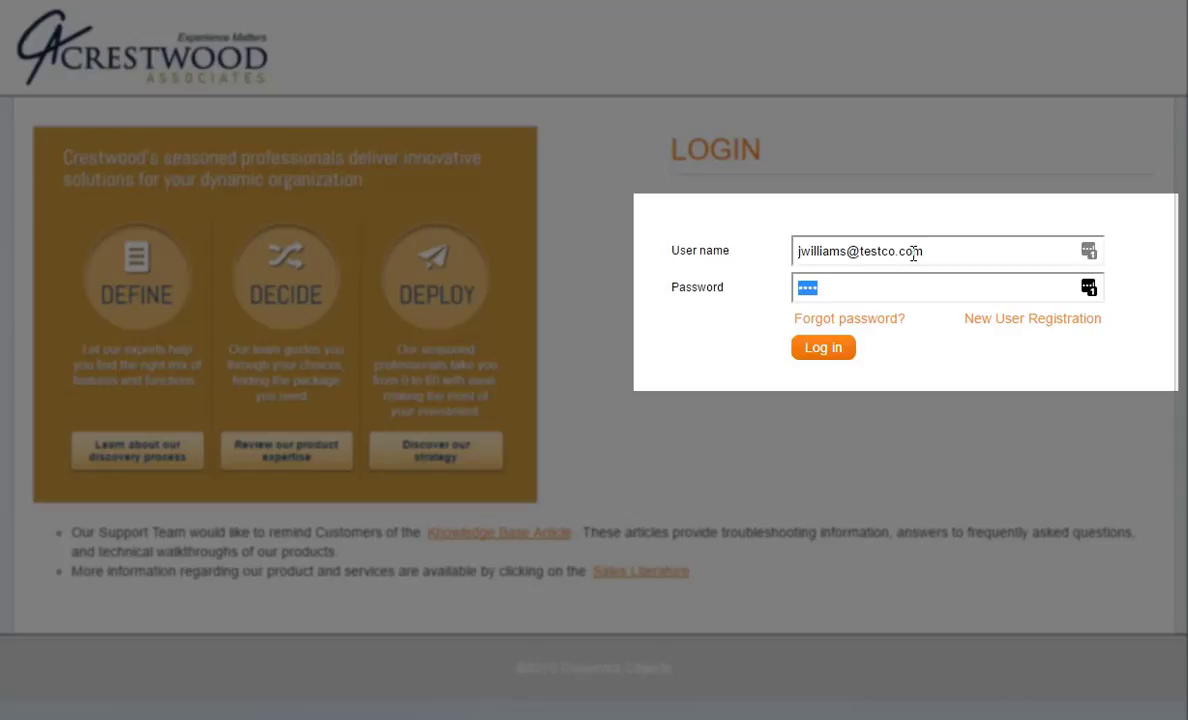
pyautogui.write('••••••••••••••')
pyautogui.click(822, 350)
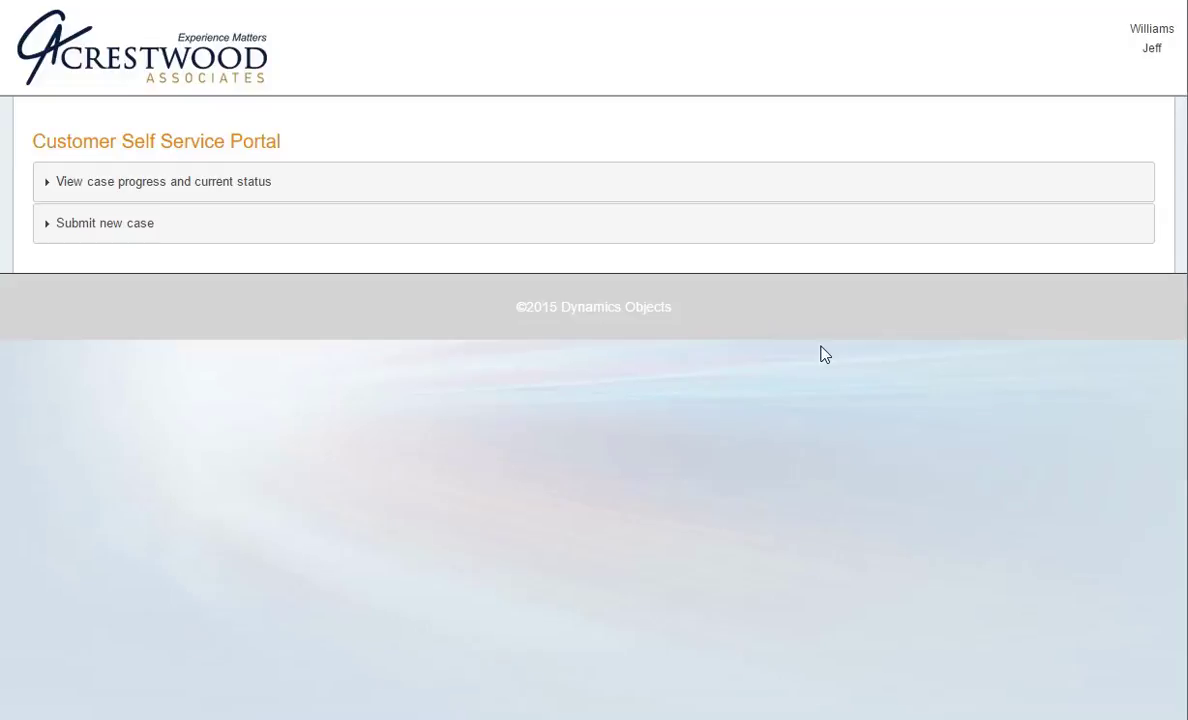
# Open My profile from the user name menu to view the account's contact details.
pyautogui.click(1154, 44)
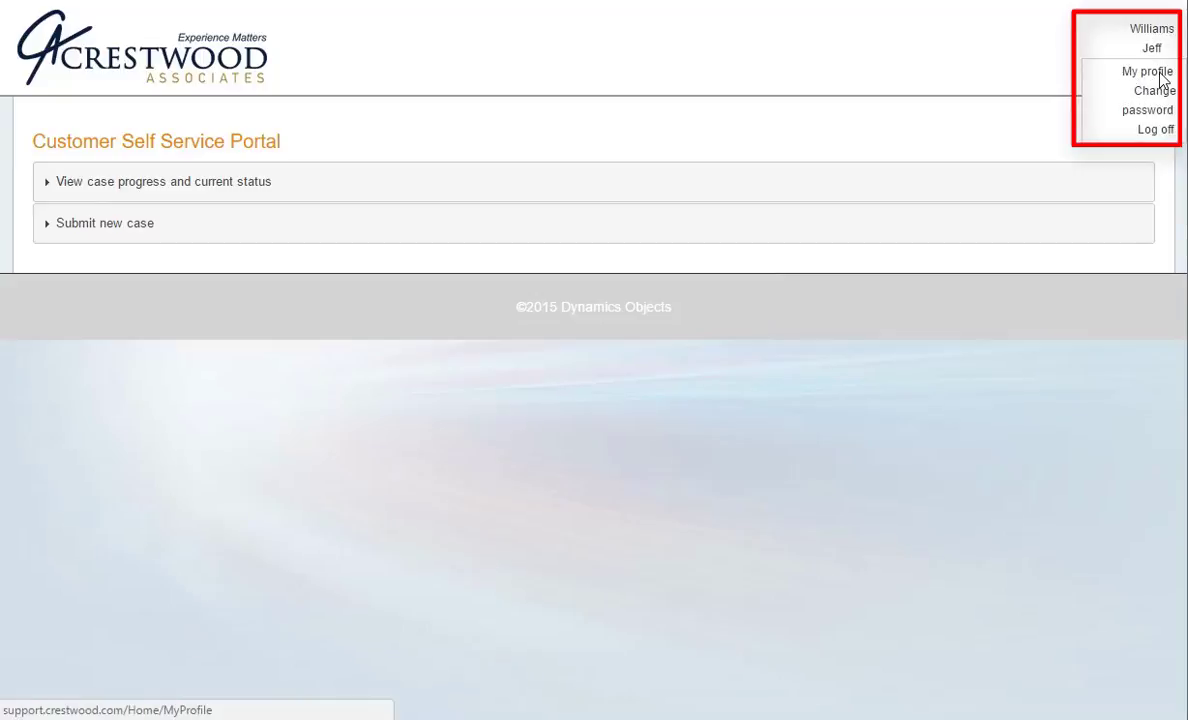
pyautogui.click(1160, 76)
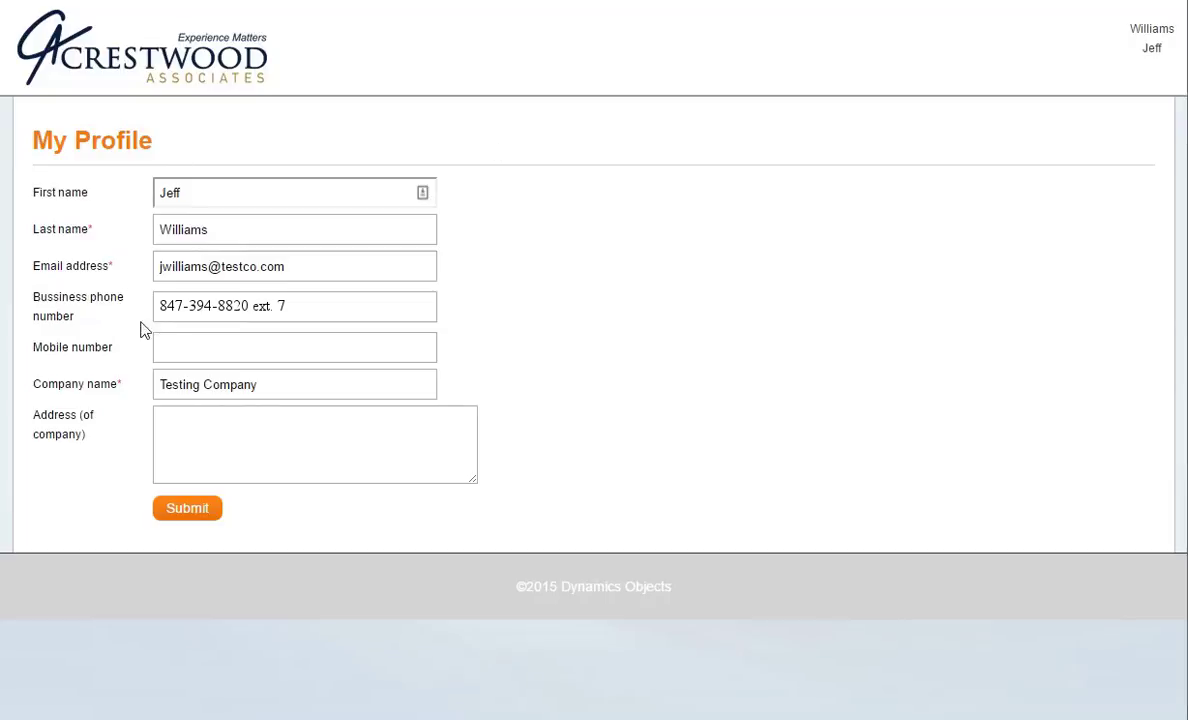
# Visit the Change password page, then return home via the Crestwood logo.
pyautogui.click(1146, 46)
pyautogui.click(1146, 112)
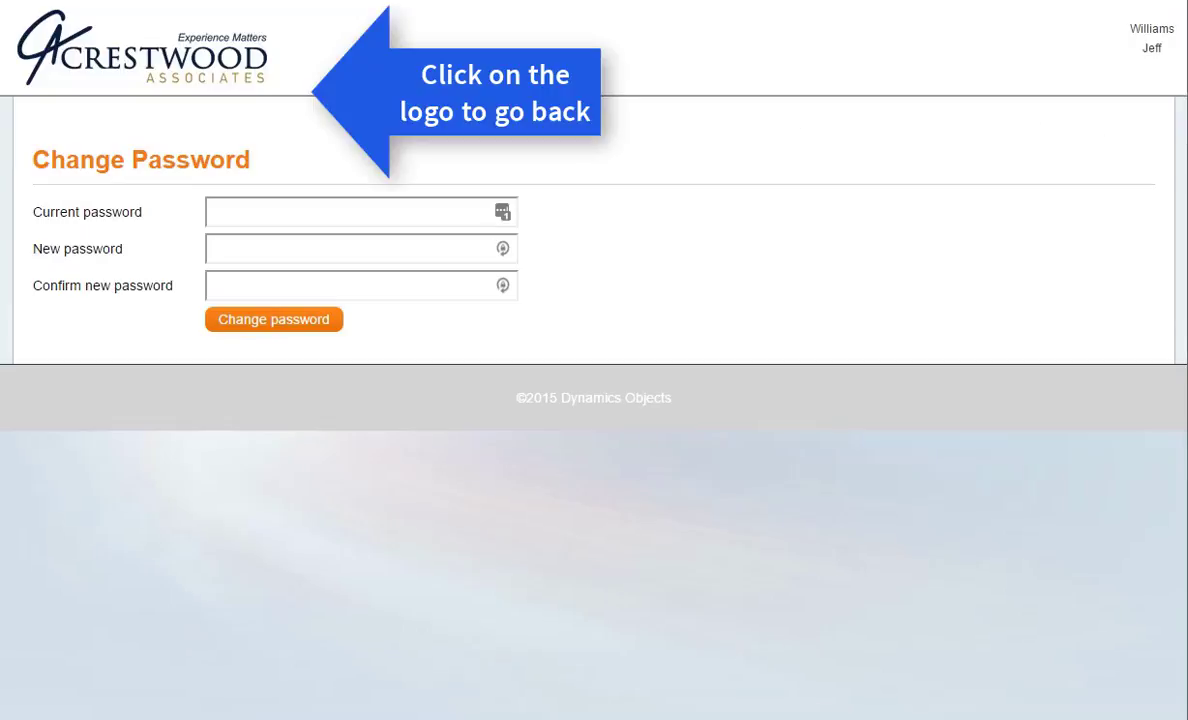
pyautogui.click(126, 68)
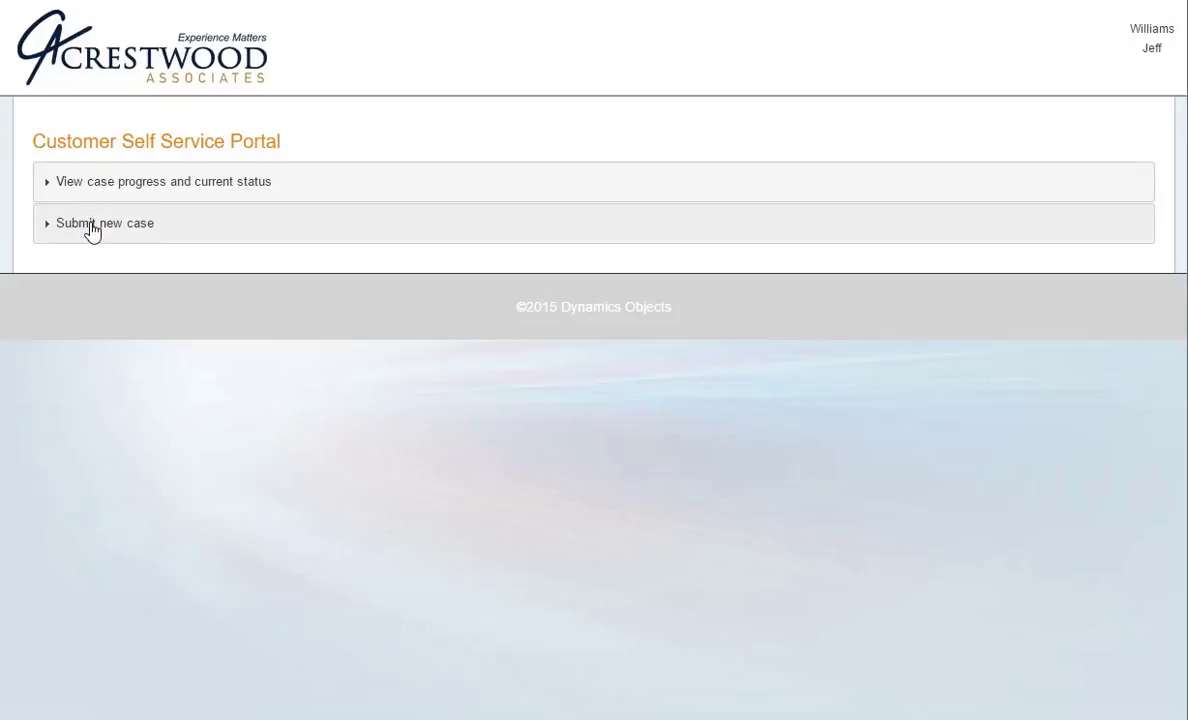
# Expand 'View case progress and current status' and switch the case view to All Cases.
pyautogui.click(204, 196)
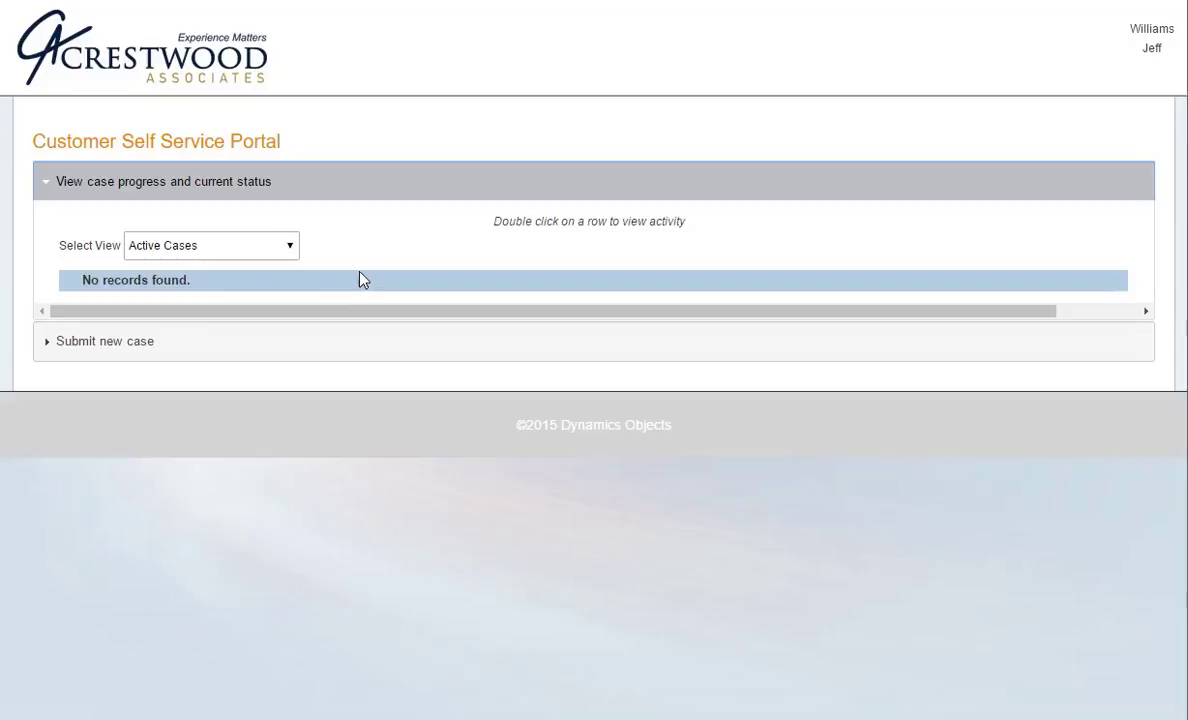
pyautogui.click(222, 258)
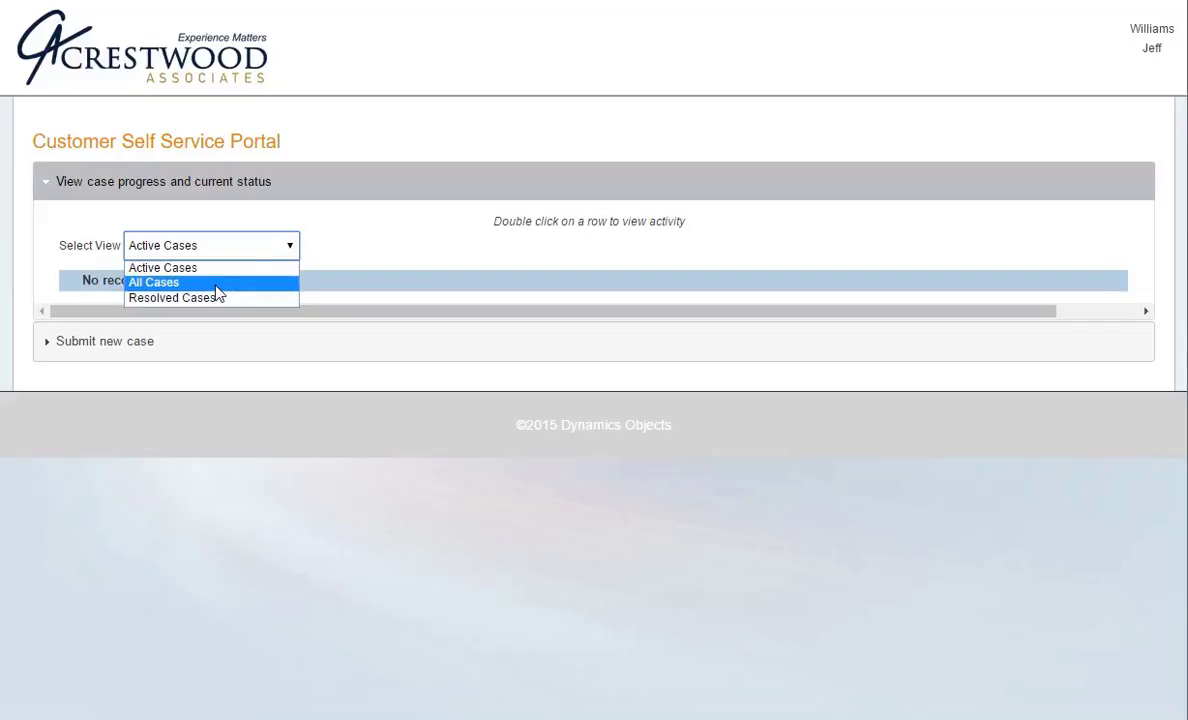
pyautogui.click(216, 284)
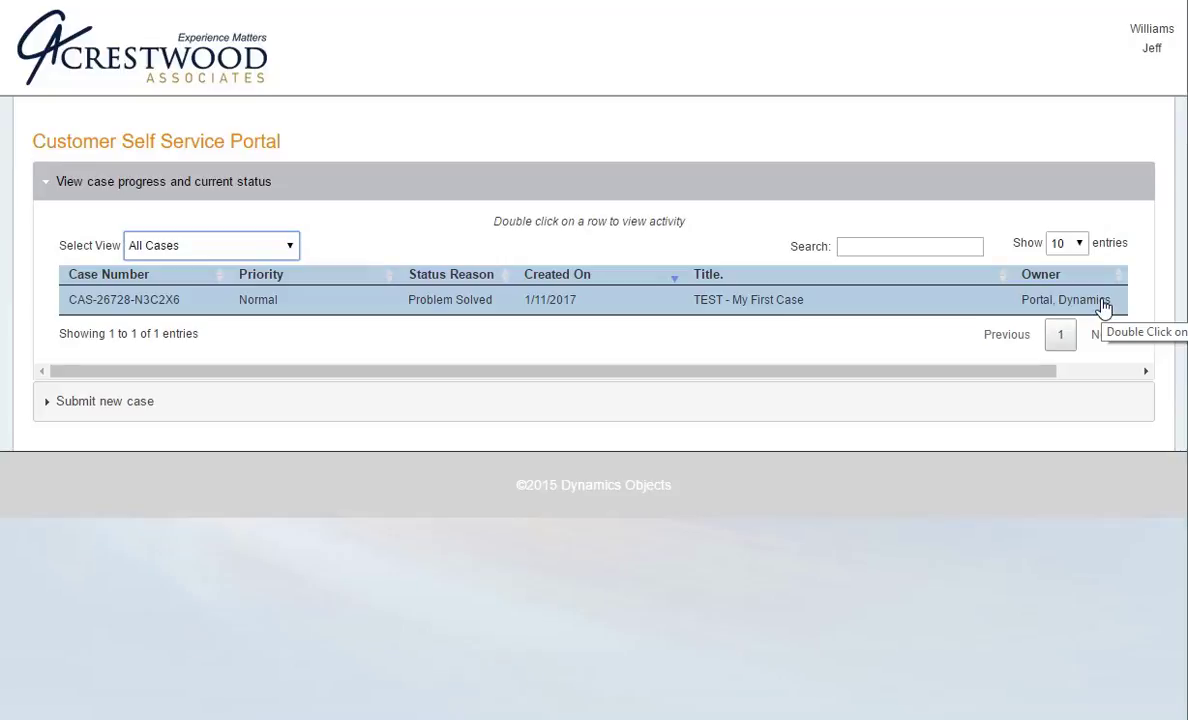
# Open TEST - My First Case, expand both activities, and start a new Add Comment form.
pyautogui.doubleClick(639, 317)
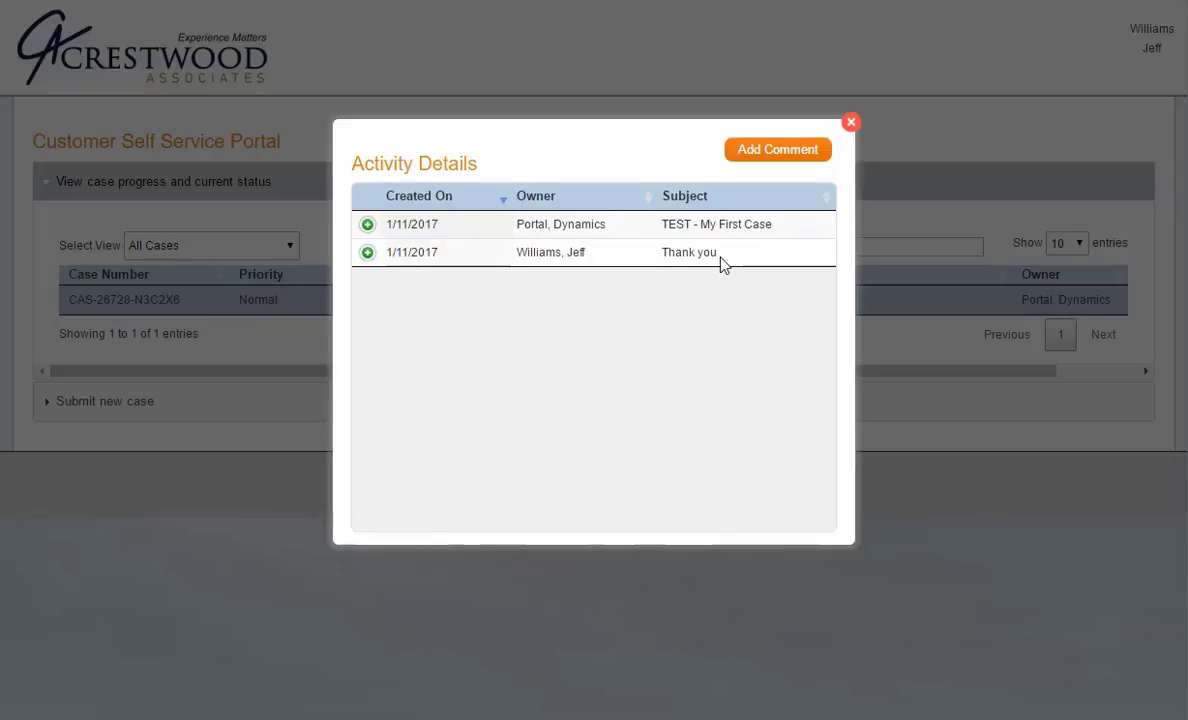
pyautogui.click(367, 226)
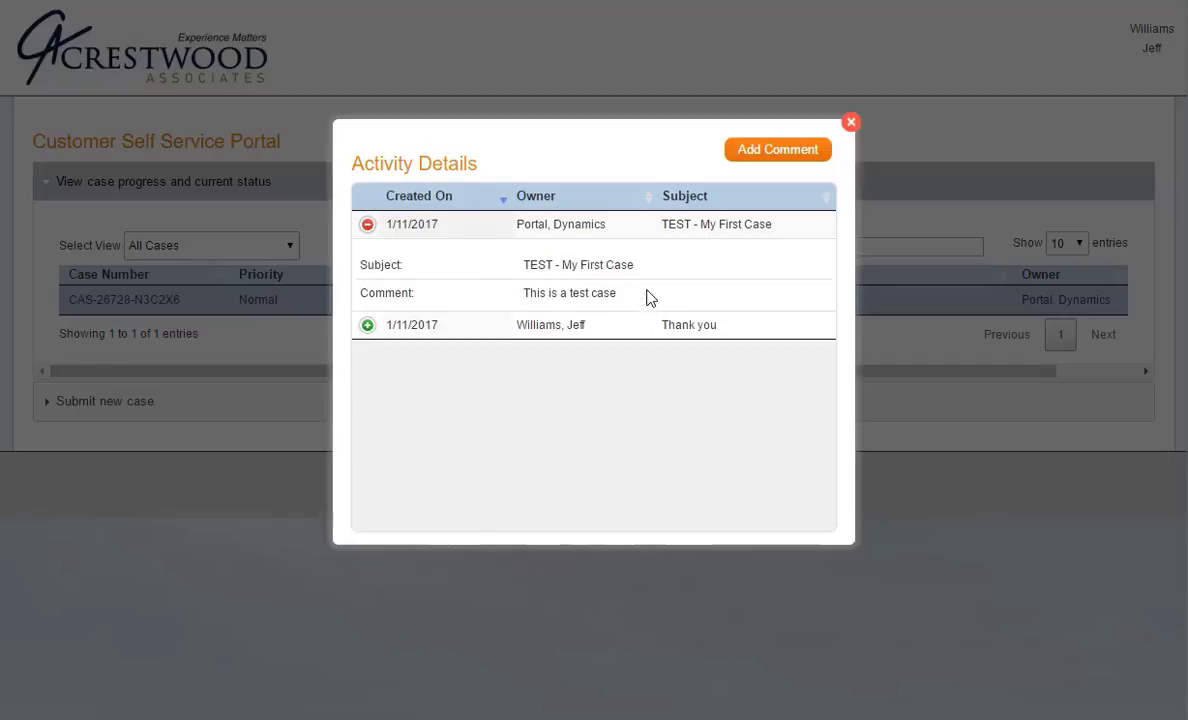
pyautogui.click(368, 328)
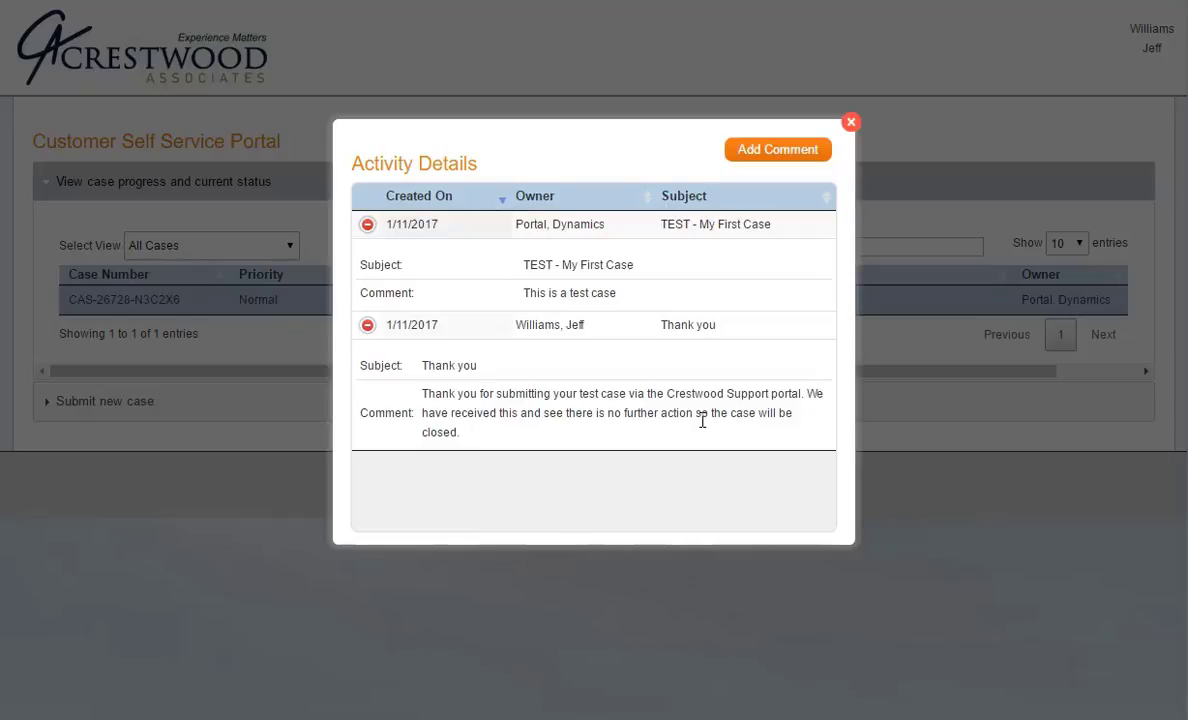
pyautogui.click(745, 155)
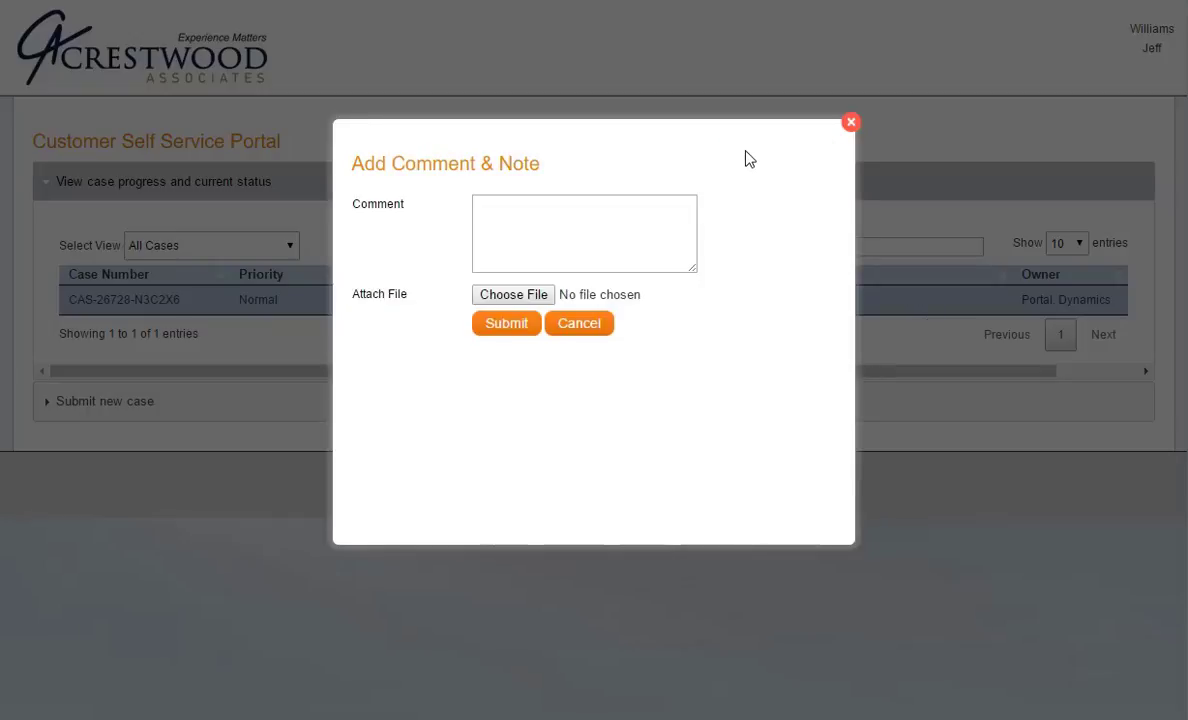
# Write 'Thank you for the assistance.' in the Comment box.
pyautogui.click(552, 234)
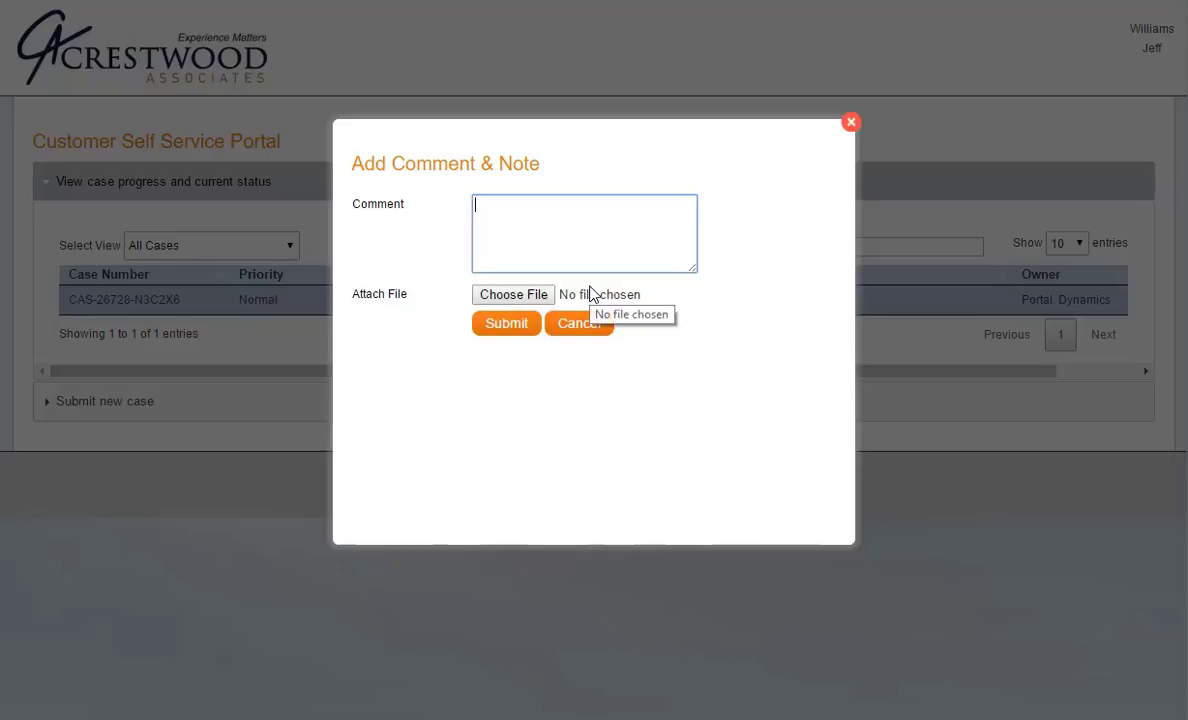
pyautogui.write('T')
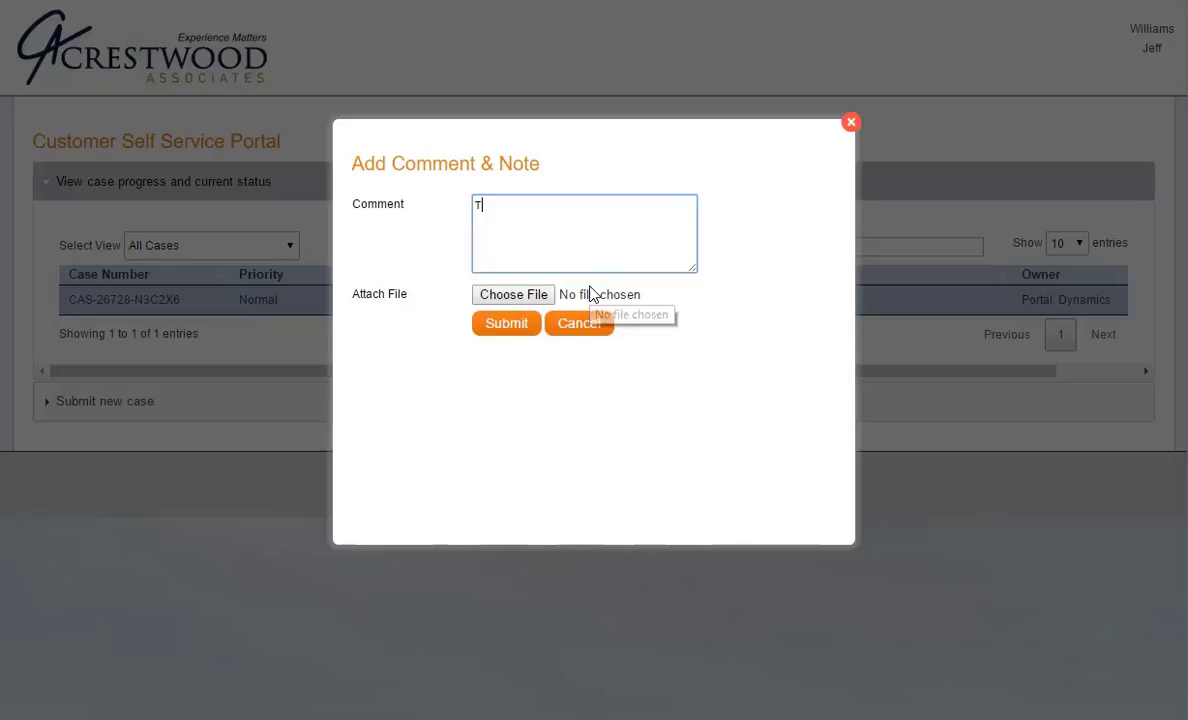
pyautogui.write('hank you for the assistance')
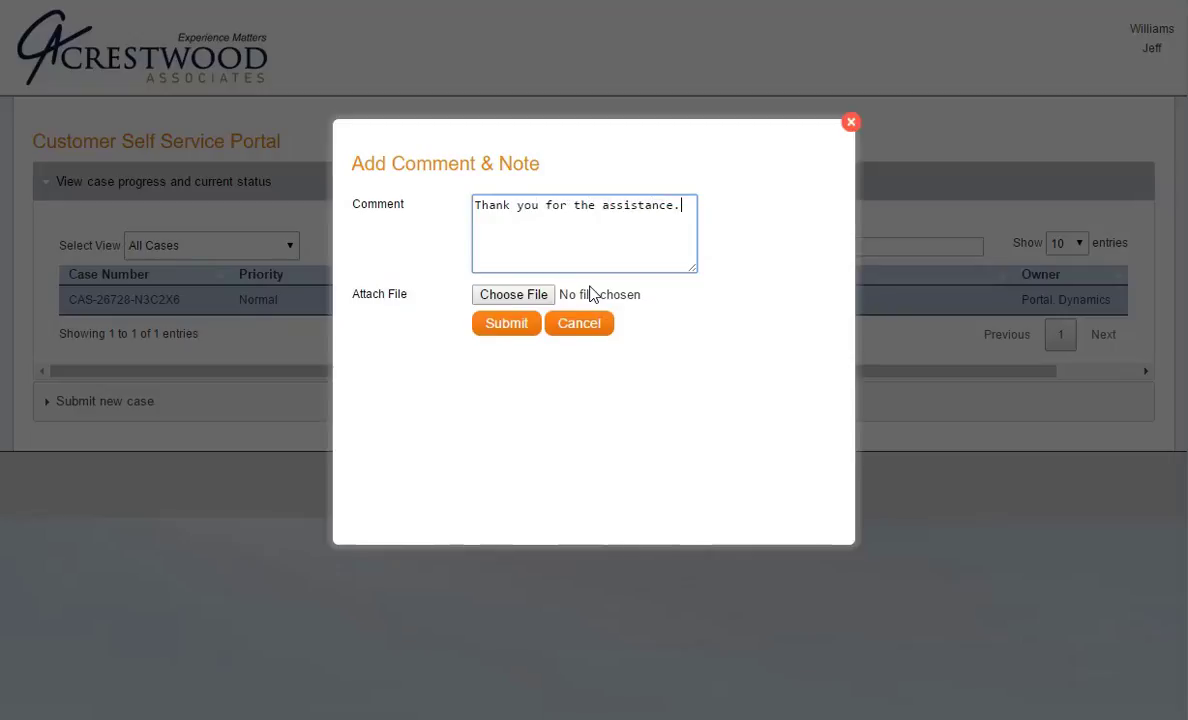
pyautogui.write('.')
# Submit the comment and dismiss the note-created confirmations.
pyautogui.click(488, 334)
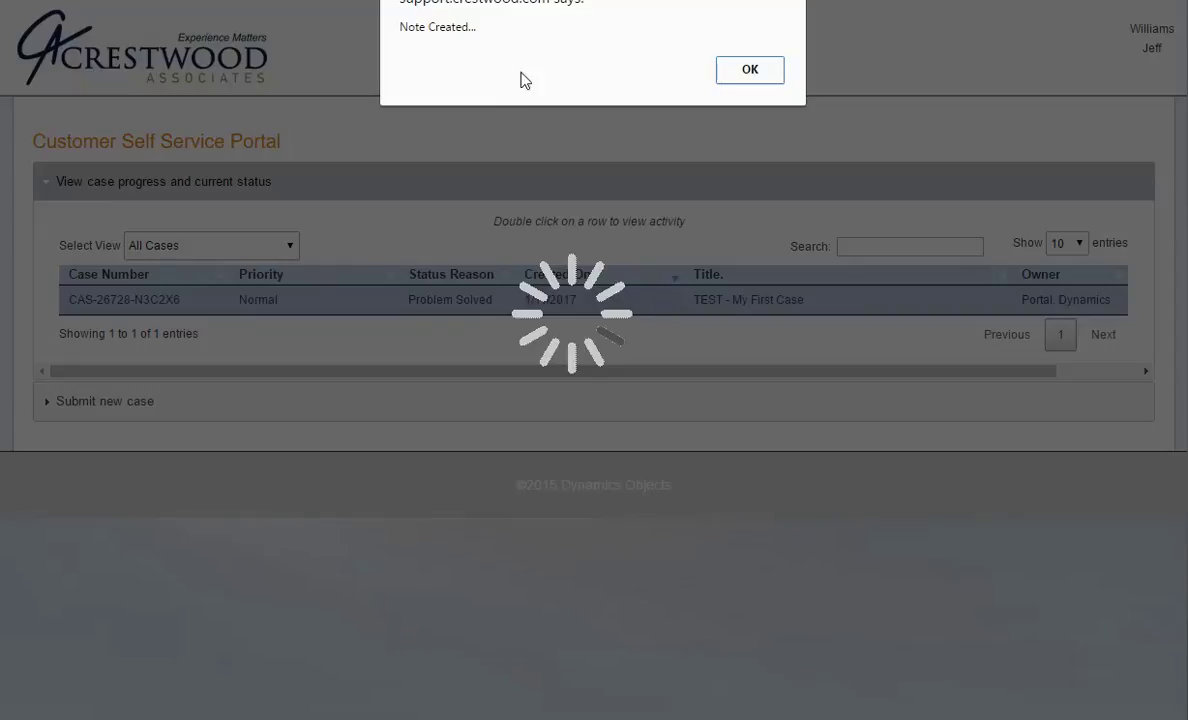
pyautogui.click(744, 71)
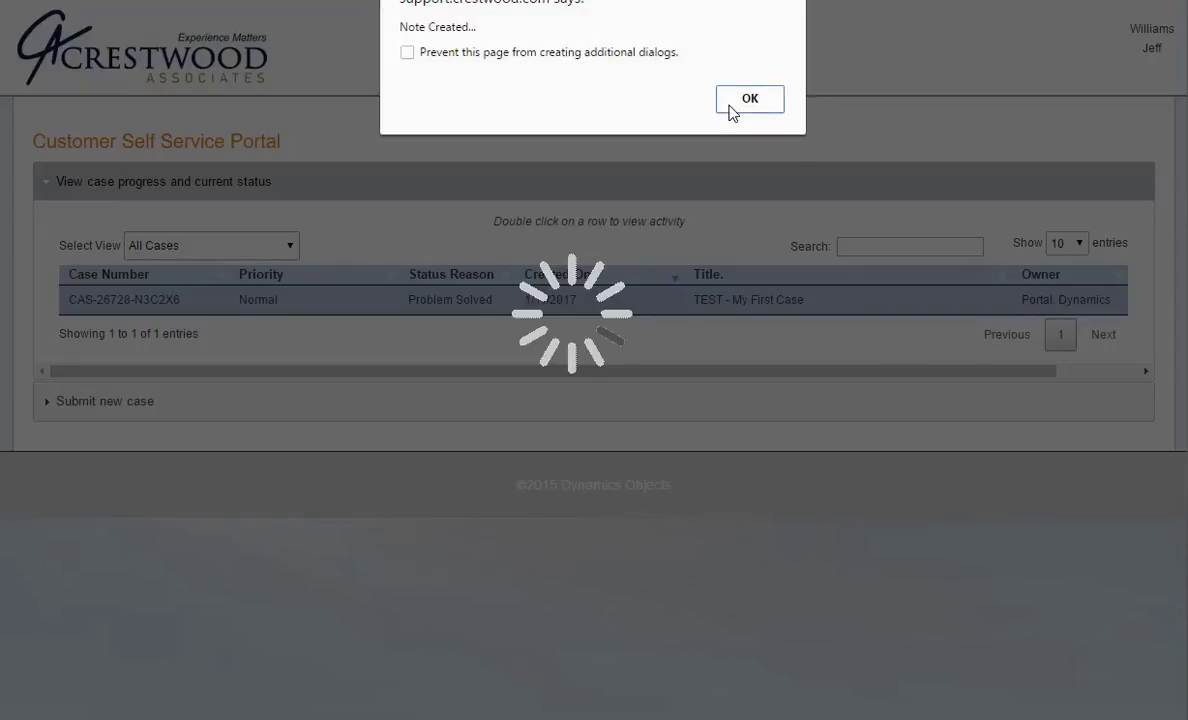
pyautogui.click(733, 104)
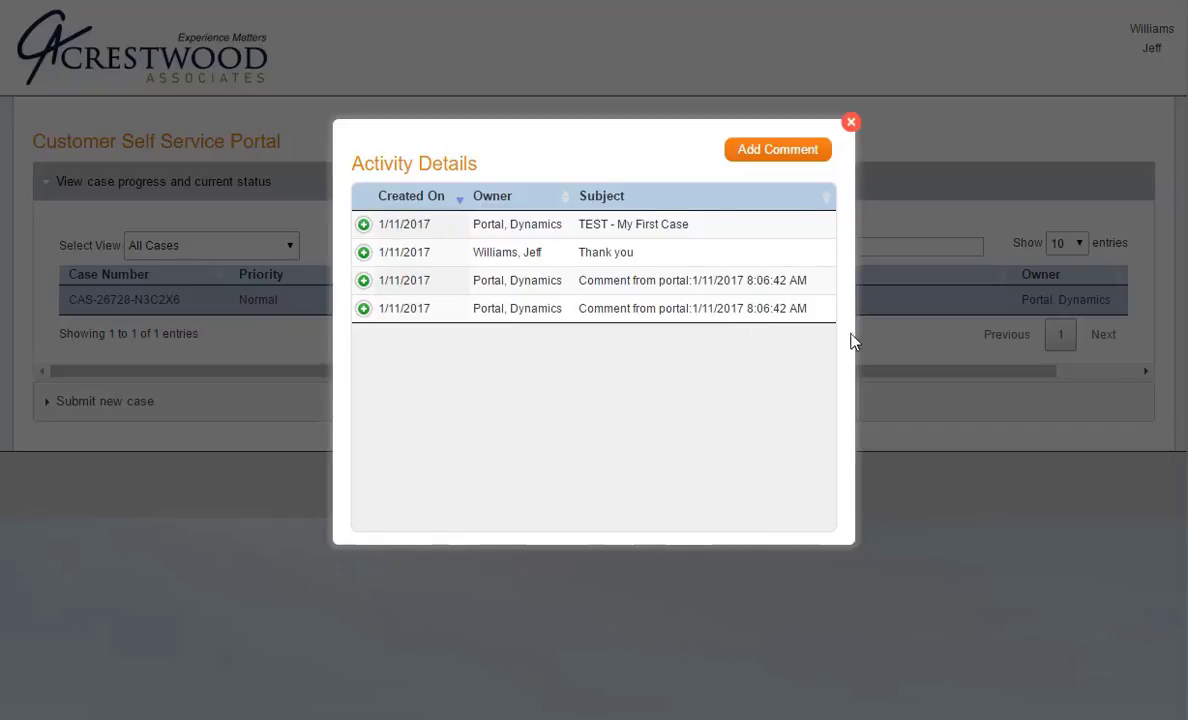
# Check the new comment's text and close the Activity Details dialog.
pyautogui.click(363, 281)
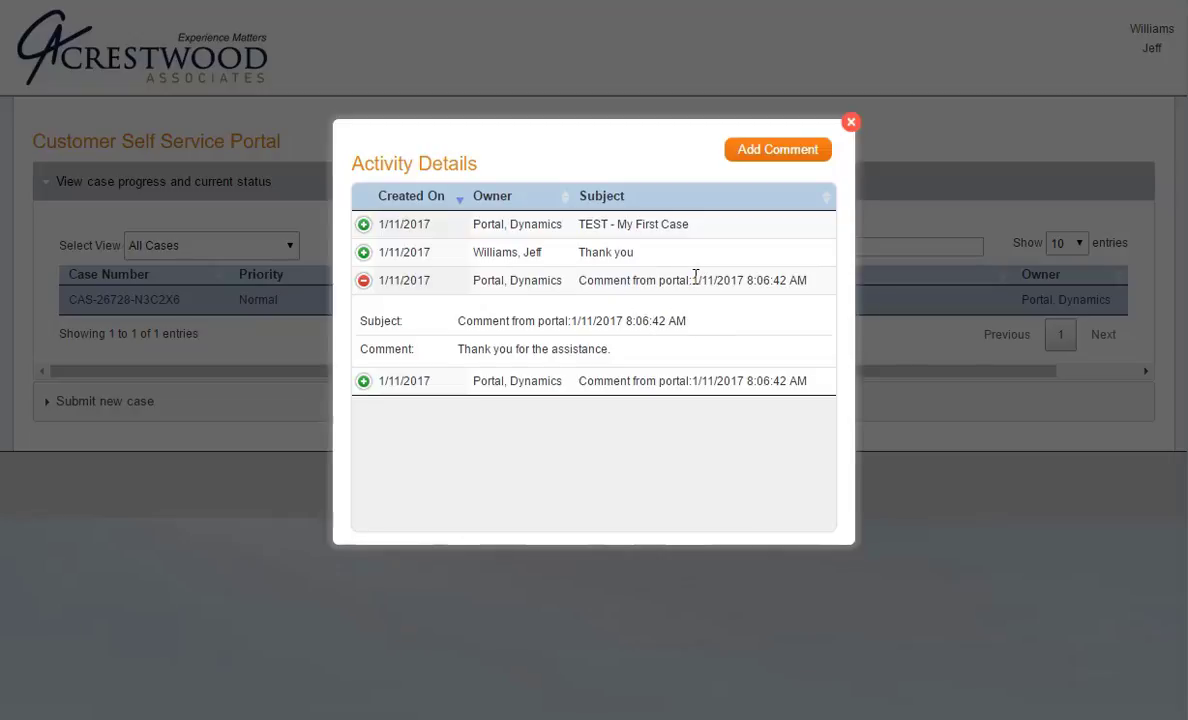
pyautogui.moveTo(694, 277); pyautogui.dragTo(806, 280)
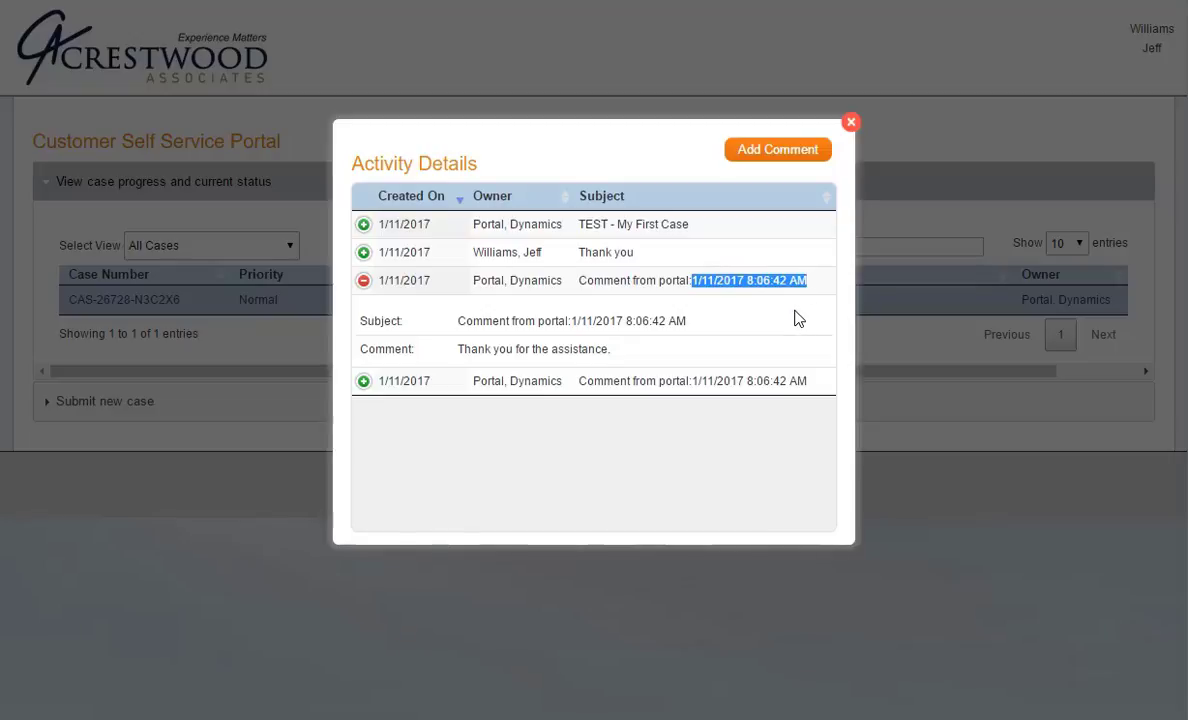
pyautogui.click(850, 121)
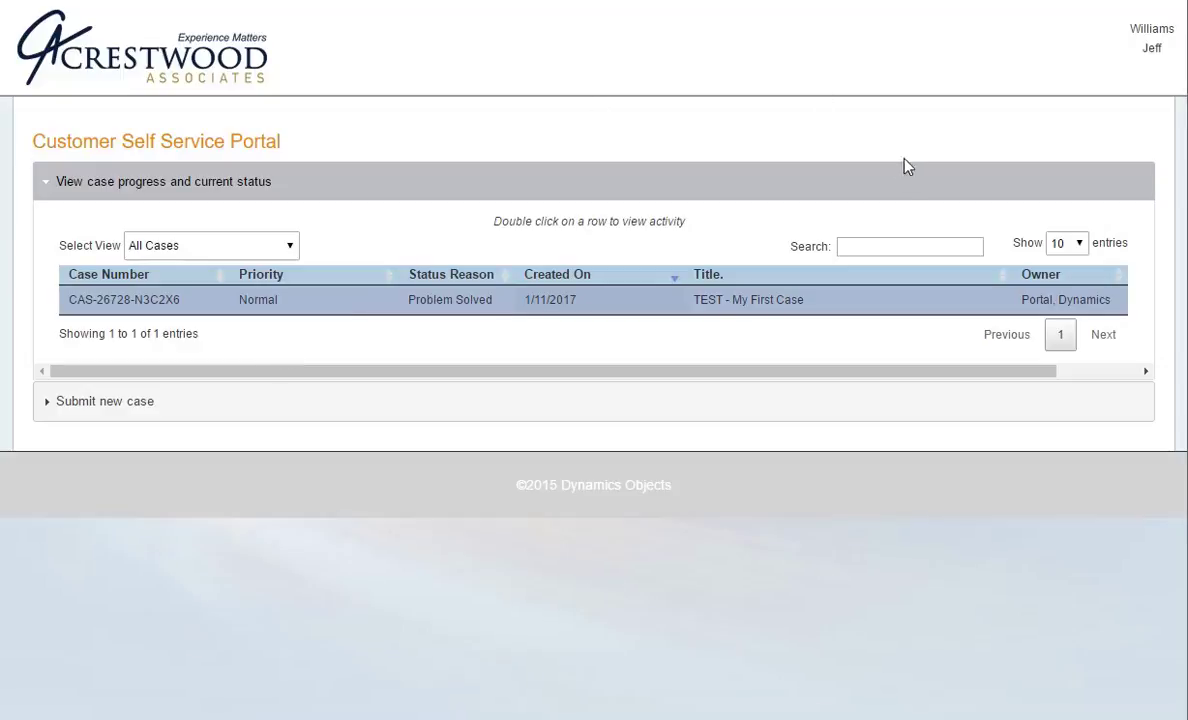
# Collapse the case progress section and expand the empty Submit new case form.
pyautogui.click(877, 246)
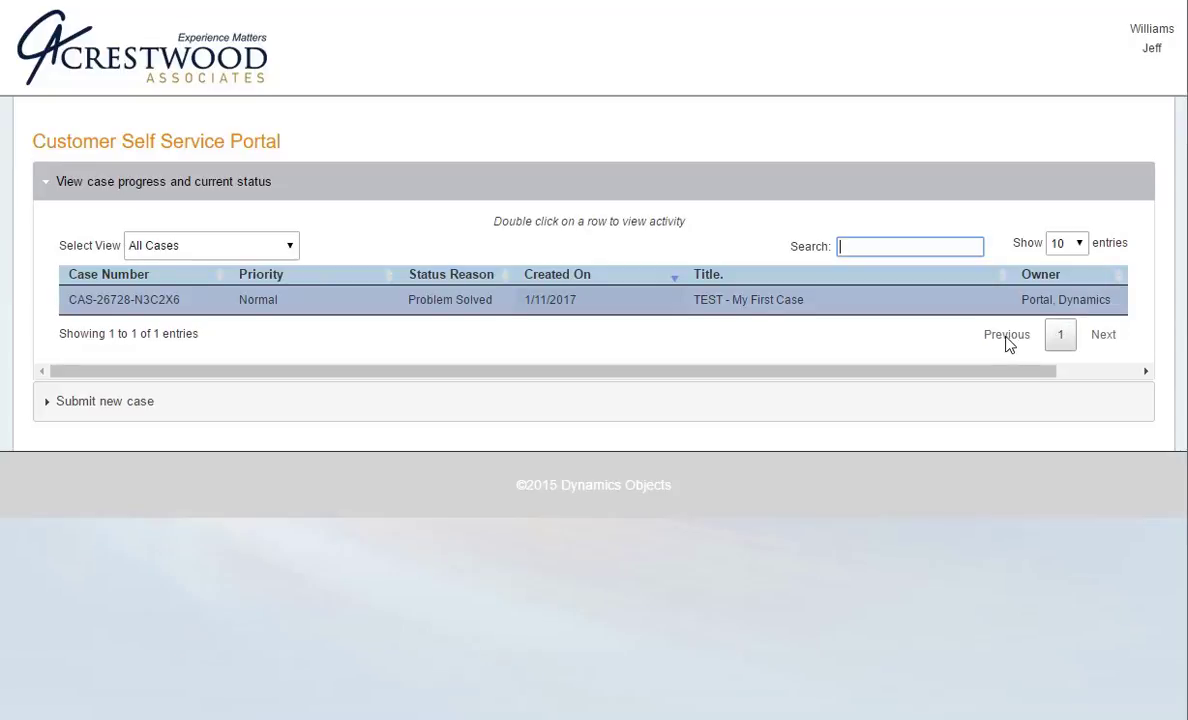
pyautogui.click(164, 182)
pyautogui.click(112, 226)
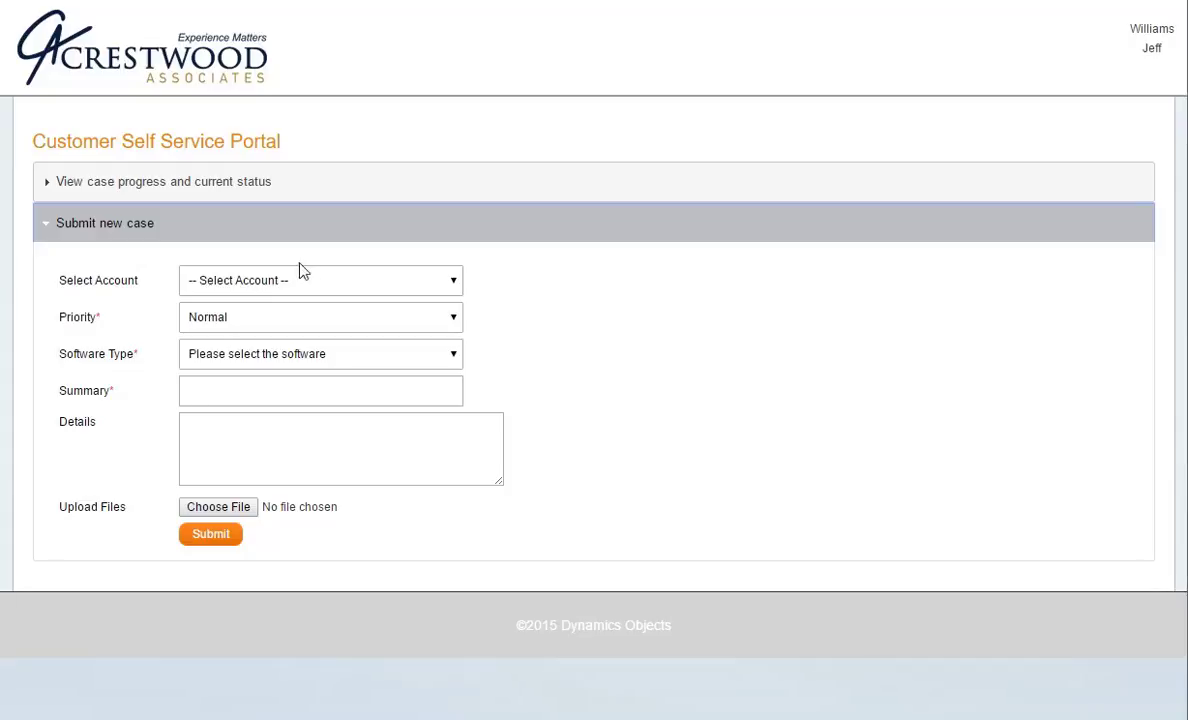
# Set account Testing Company, Priority Normal, Software Type 35_Windows and Issue Area 35_Windows 2012.
pyautogui.click(320, 284)
pyautogui.click(345, 320)
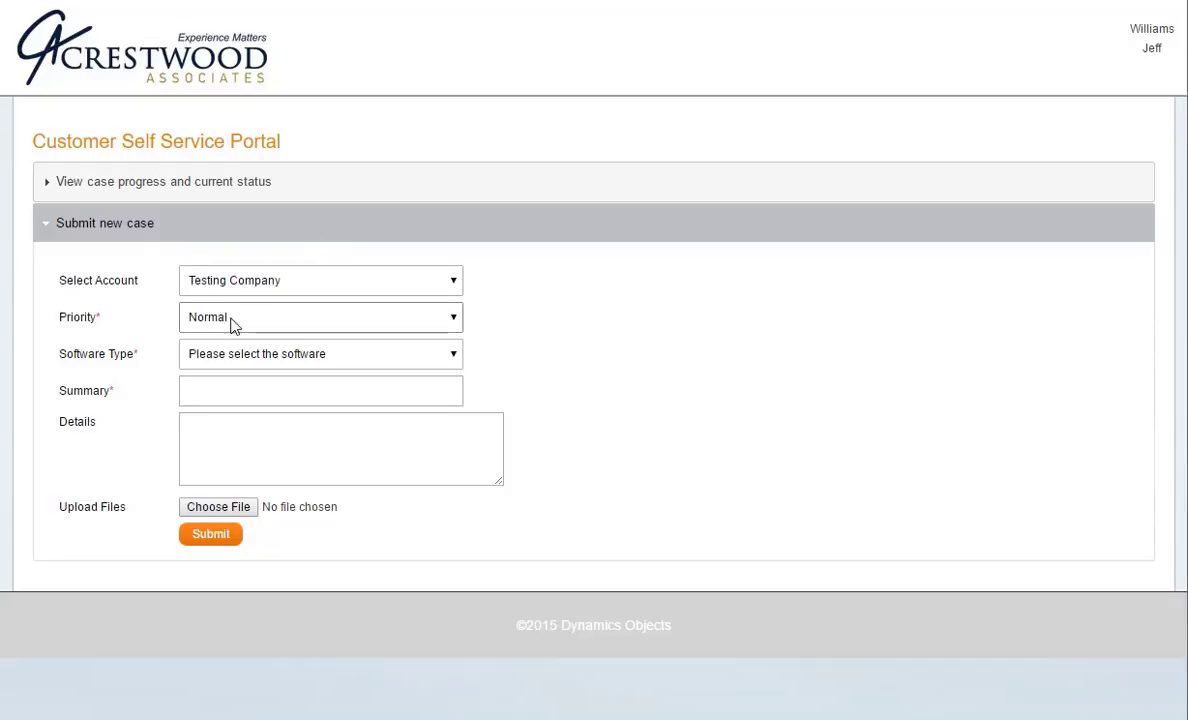
pyautogui.click(270, 326)
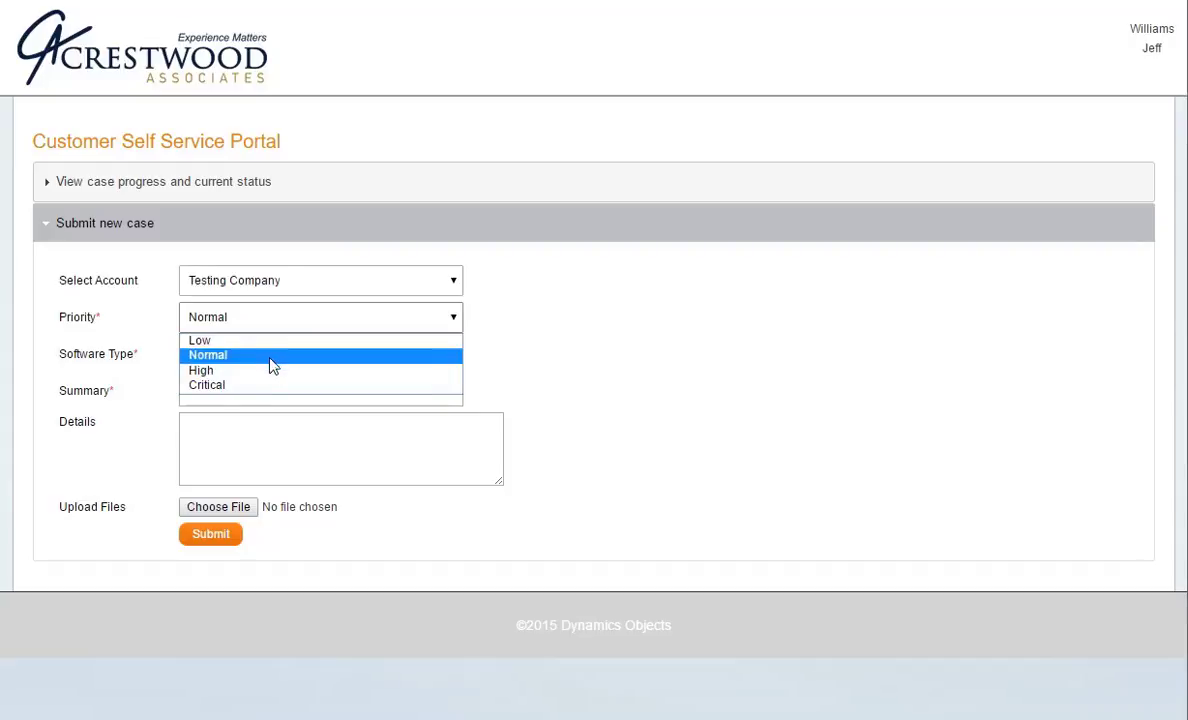
pyautogui.click(273, 357)
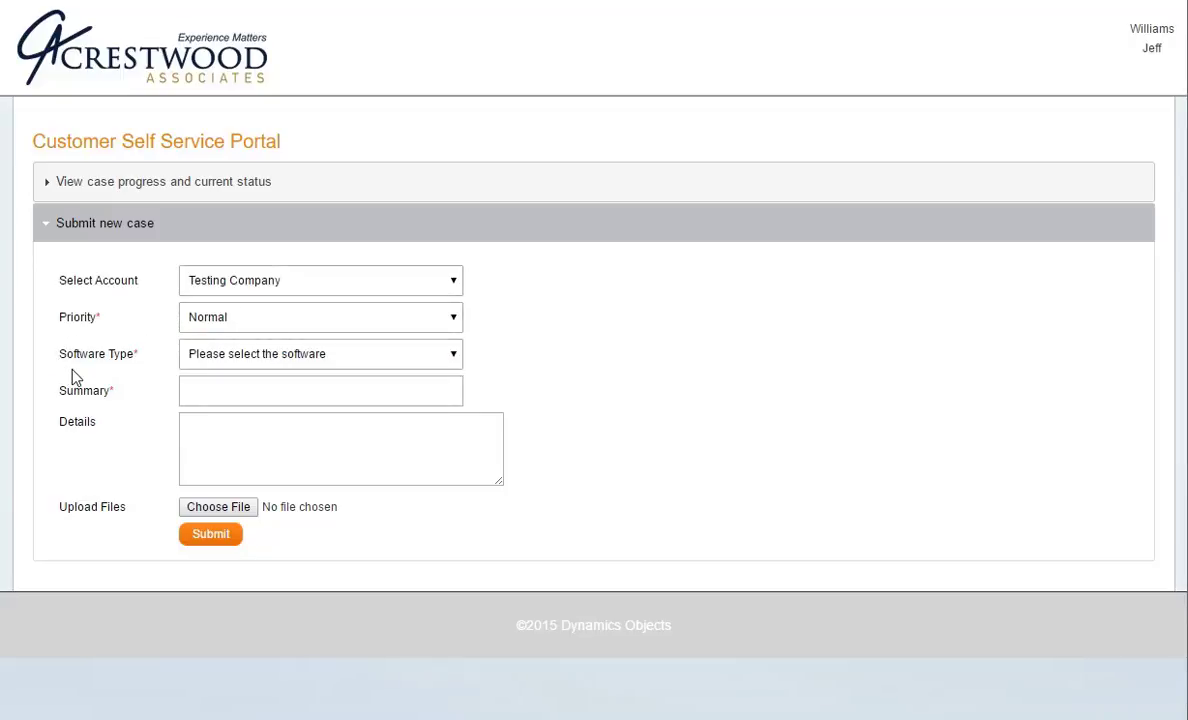
pyautogui.click(457, 358)
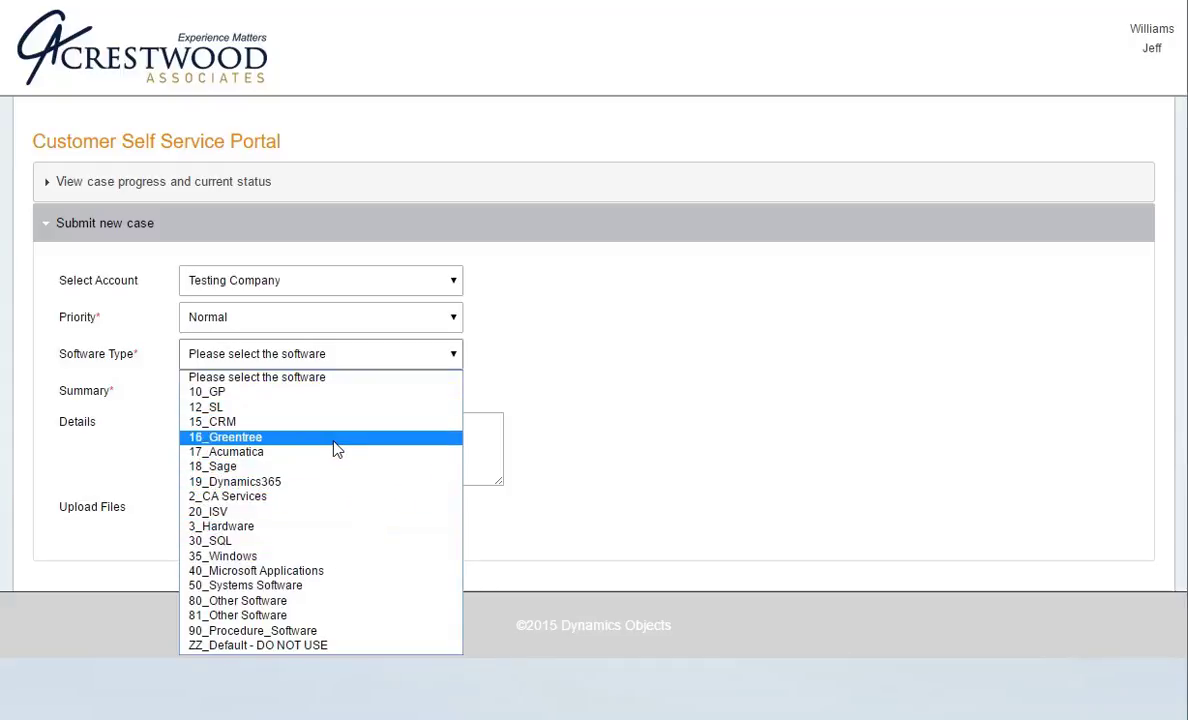
pyautogui.click(322, 556)
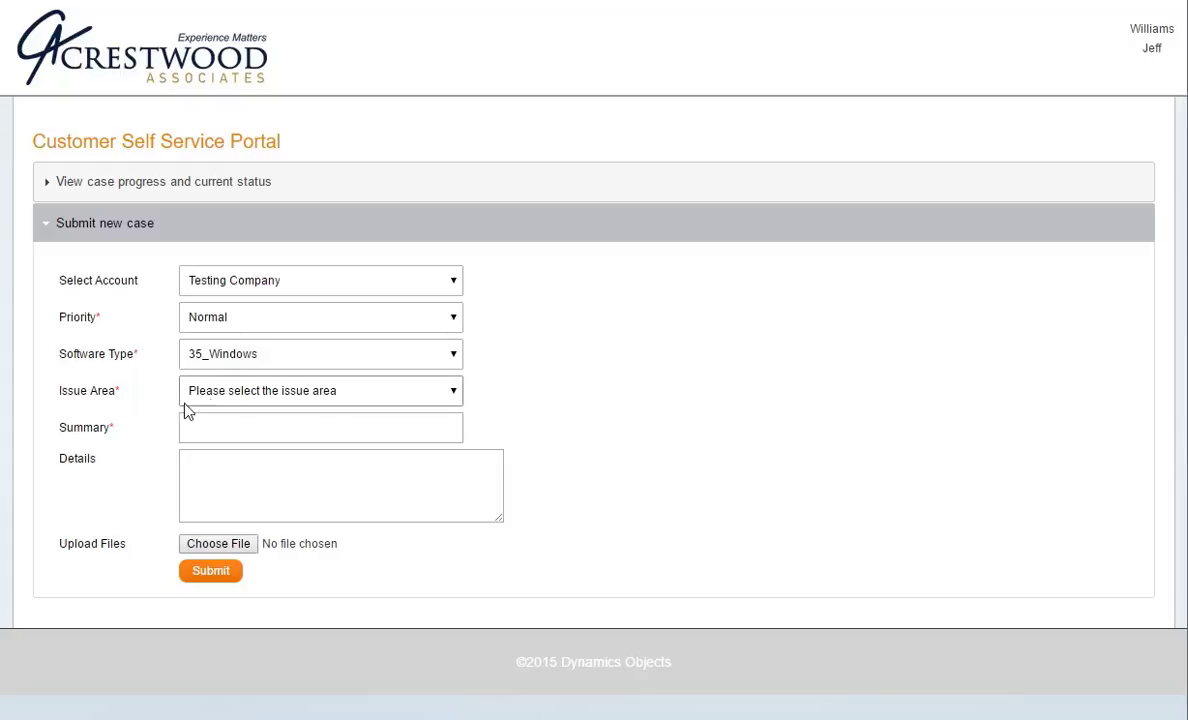
pyautogui.click(455, 400)
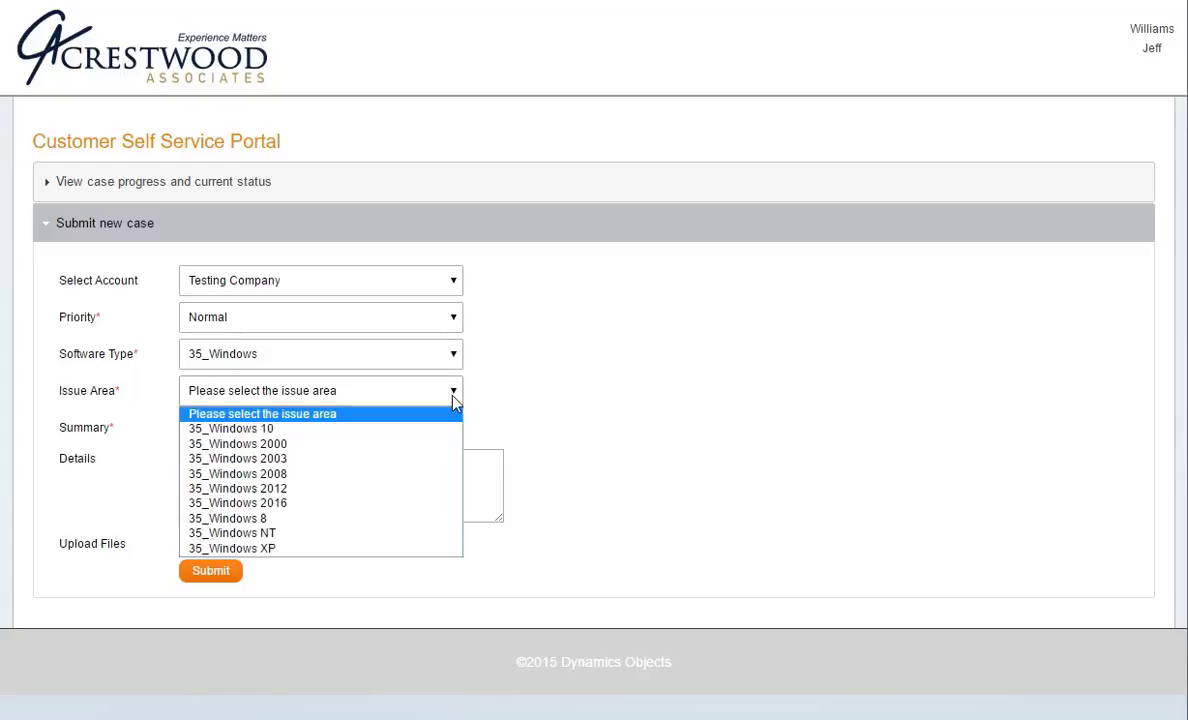
pyautogui.click(368, 489)
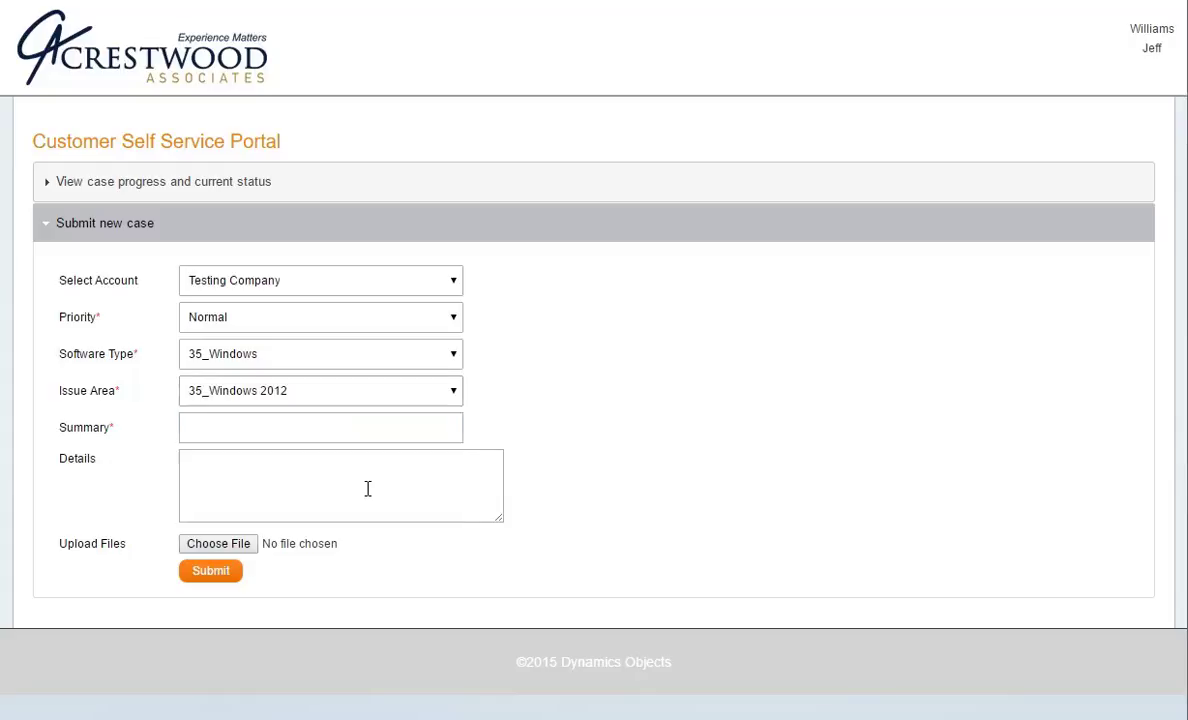
pyautogui.click(268, 427)
# Enter summary 'My computer is having trouble booting' and details asking for help booting this morning.
pyautogui.write('My computer is having trouble booting')
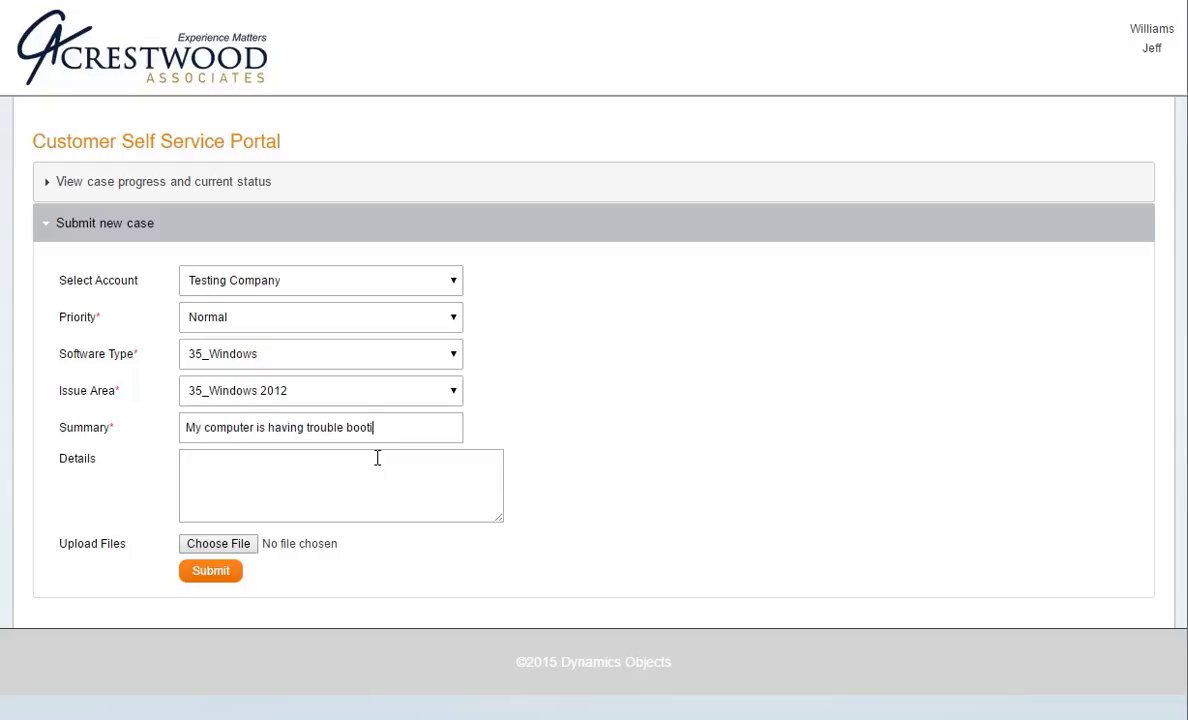
pyautogui.click(377, 457)
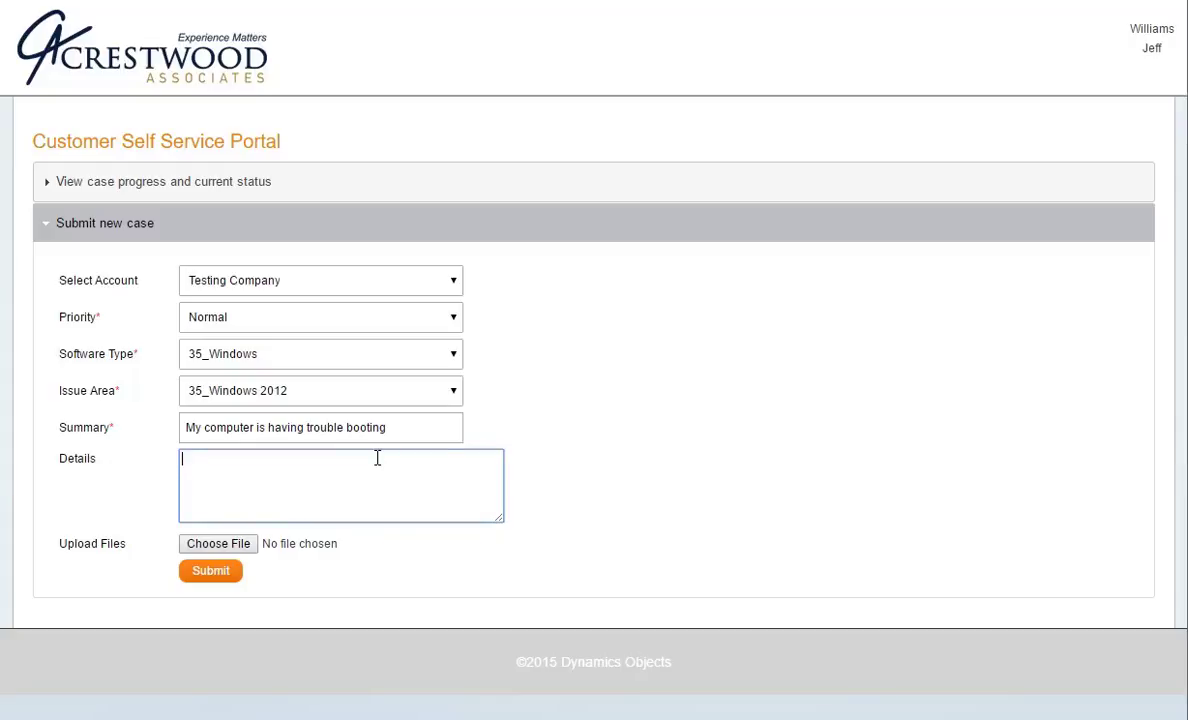
pyautogui.write('I cannot boot my comput')
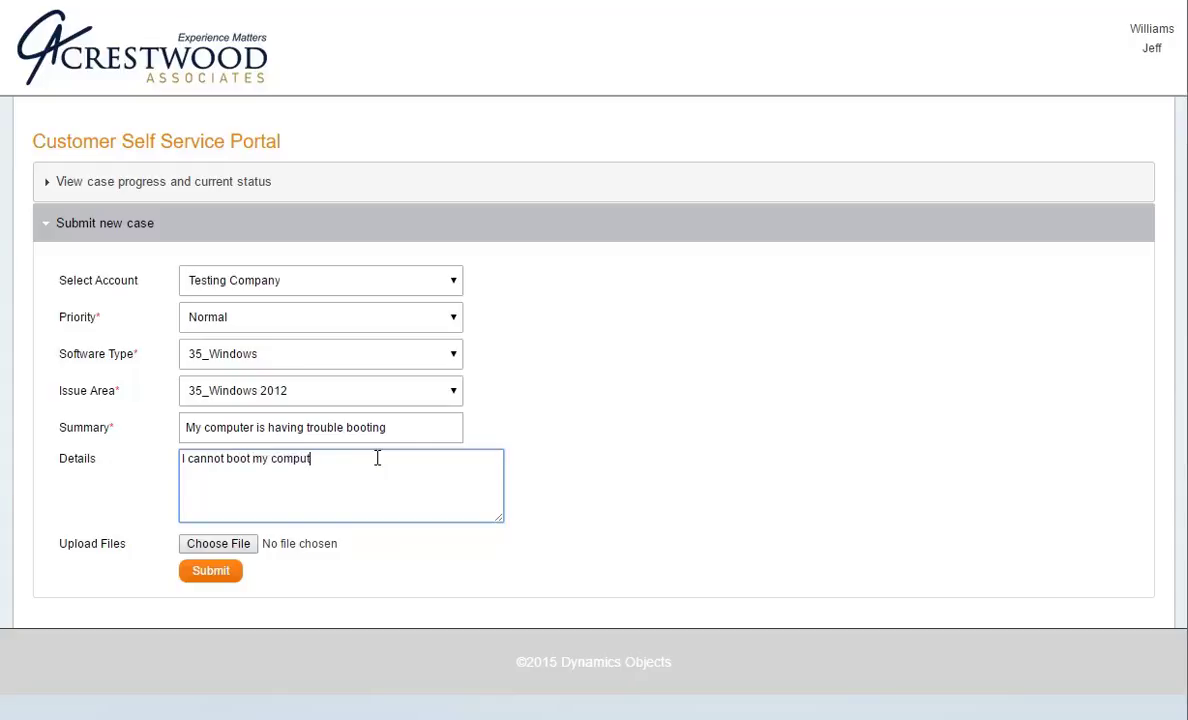
pyautogui.write('er this morning, can you help?')
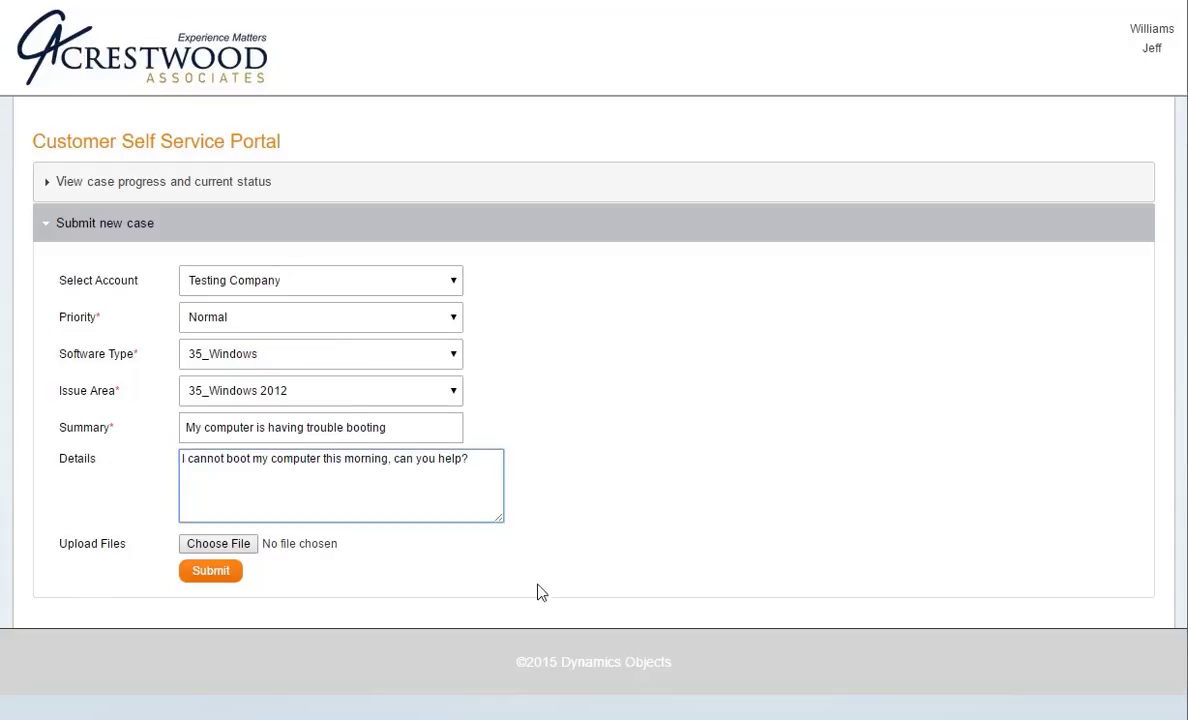
# Submit the 'My computer is having trouble booting' case, dismiss the confirmation, and show the case list.
pyautogui.click(207, 575)
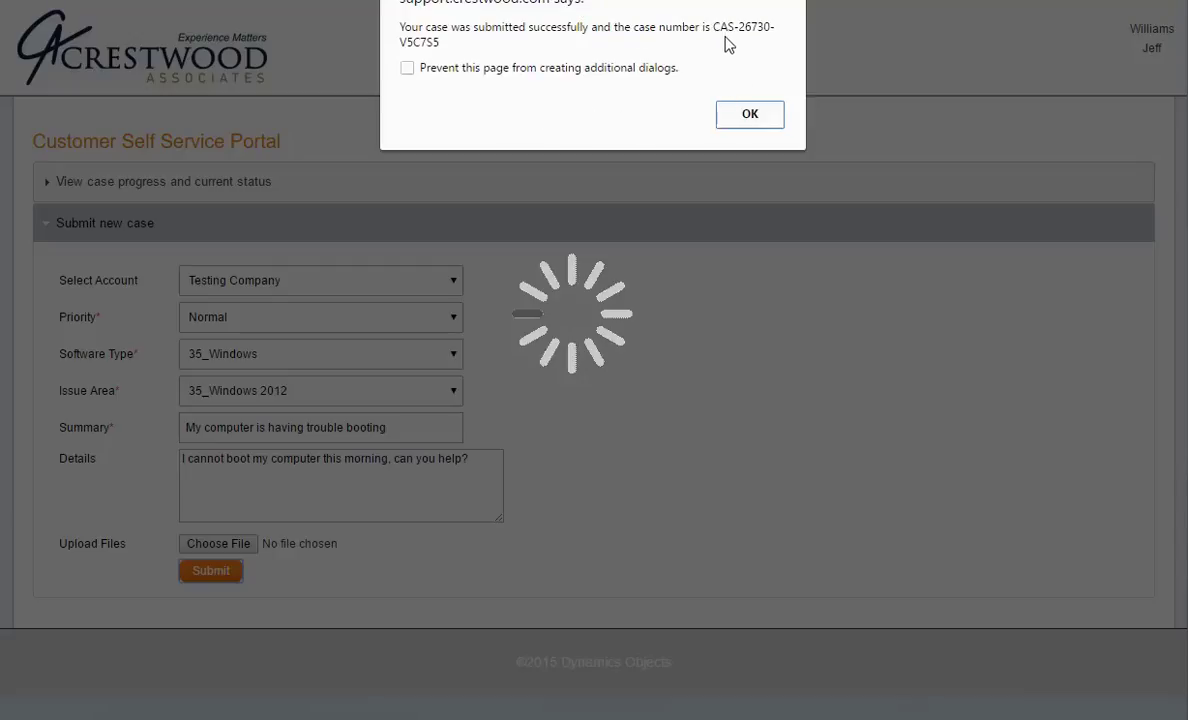
pyautogui.click(749, 114)
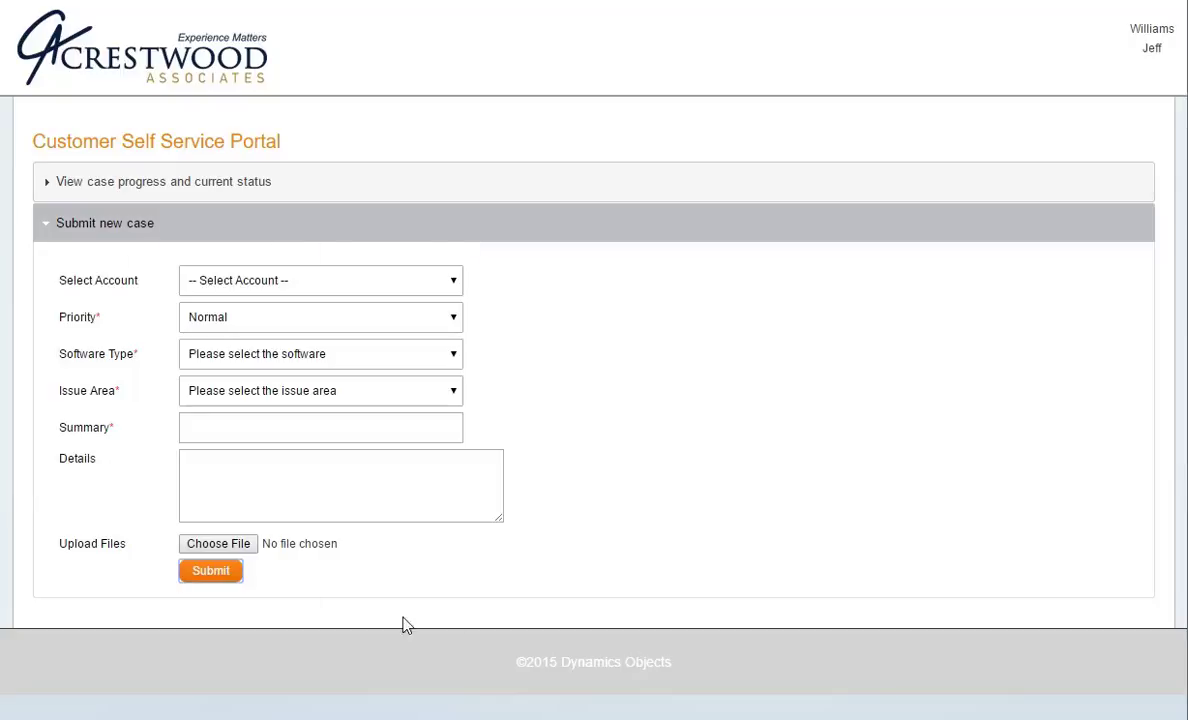
pyautogui.click(270, 195)
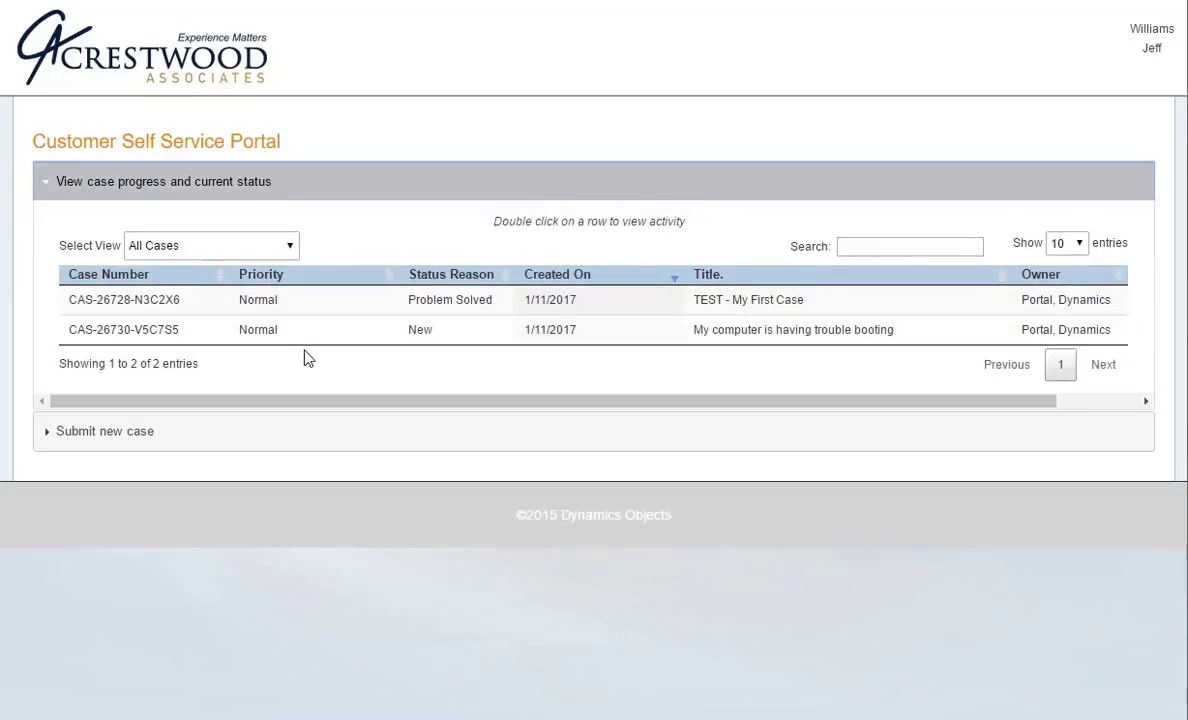
# Select the new trouble-booting case row, listed with status New.
pyautogui.click(318, 332)
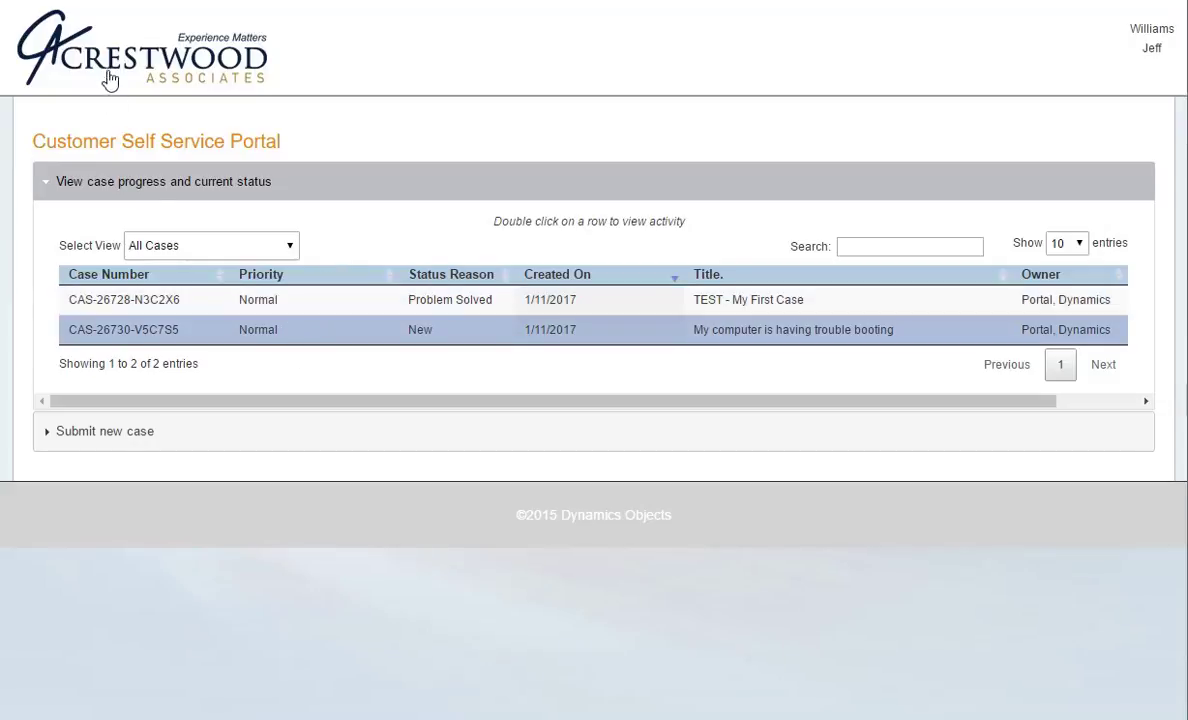
# Log off from the account menu in the top-right corner.
pyautogui.click(1152, 40)
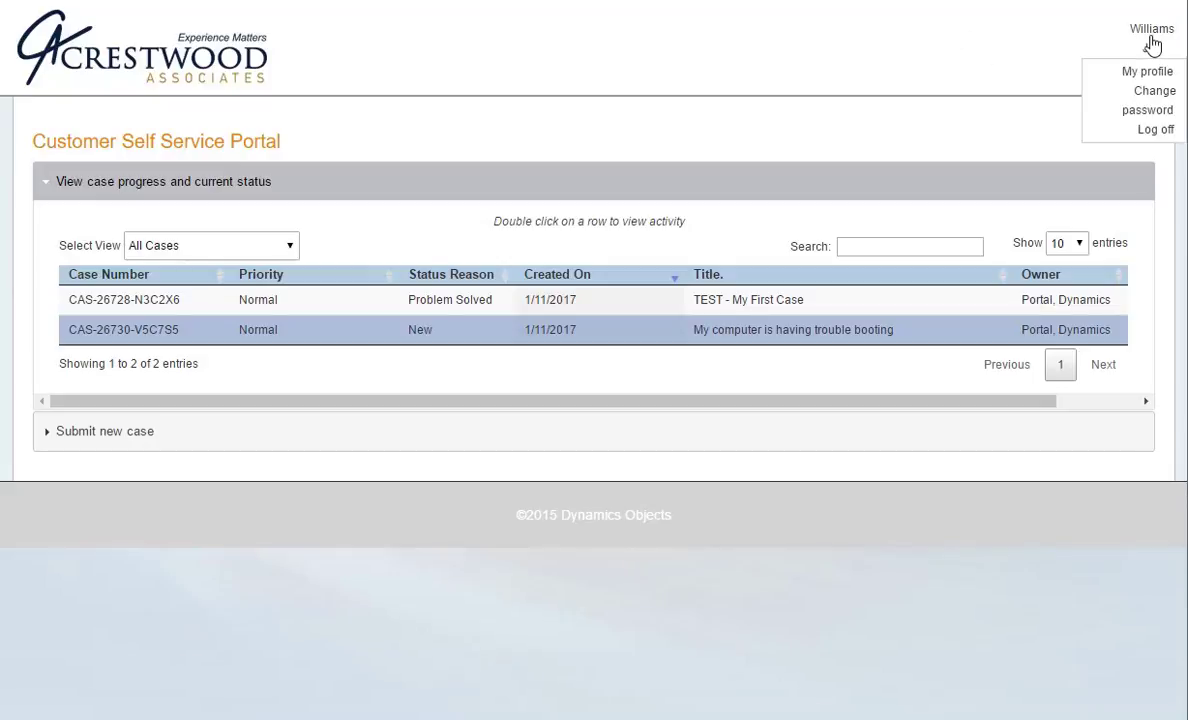
pyautogui.click(1152, 131)
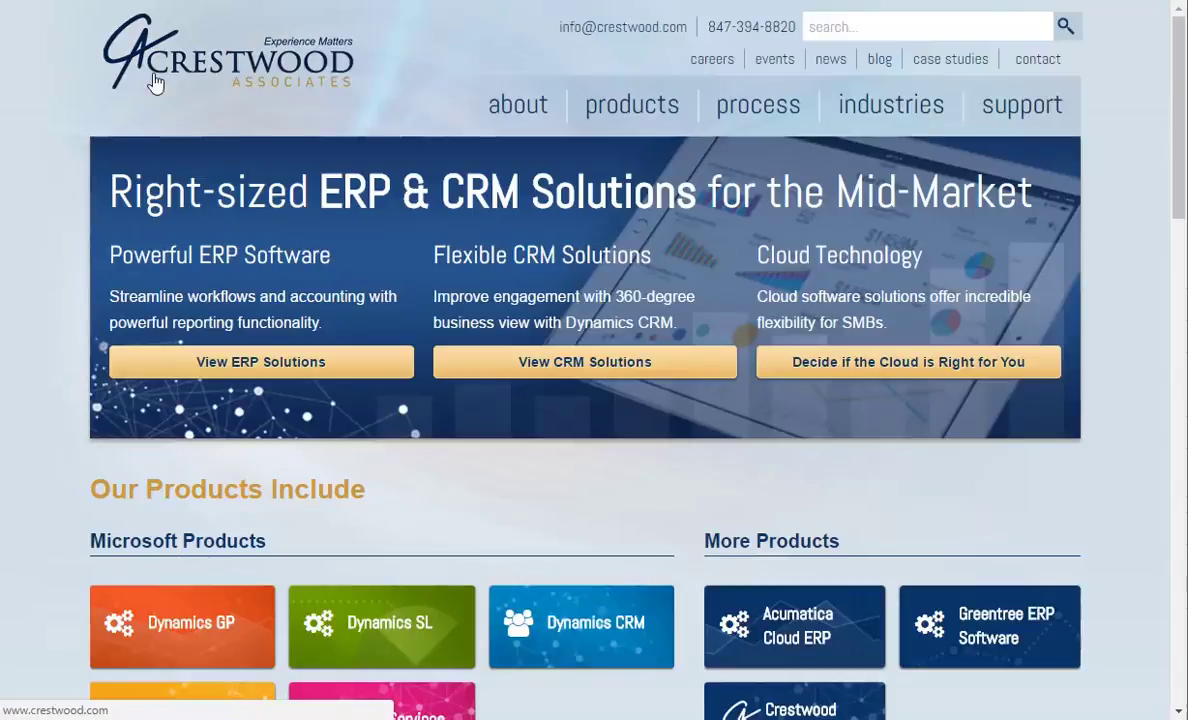